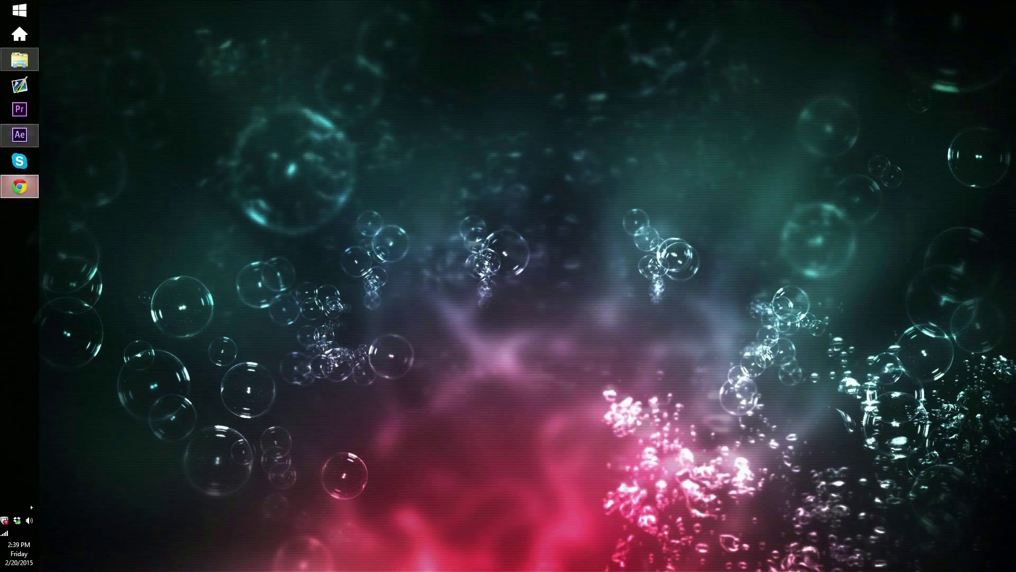
Switch to Chrome and view the After Effects tutorial video on YouTube and the channel's Twitter profile
{"action": "left_click", "coordinate": [20, 186]}
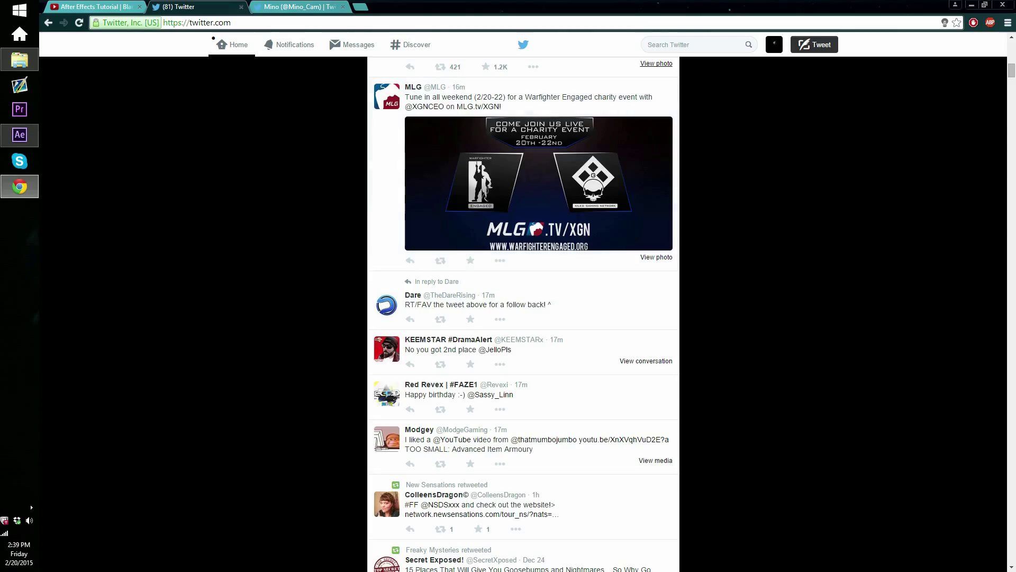
{"action": "left_click", "coordinate": [95, 7]}
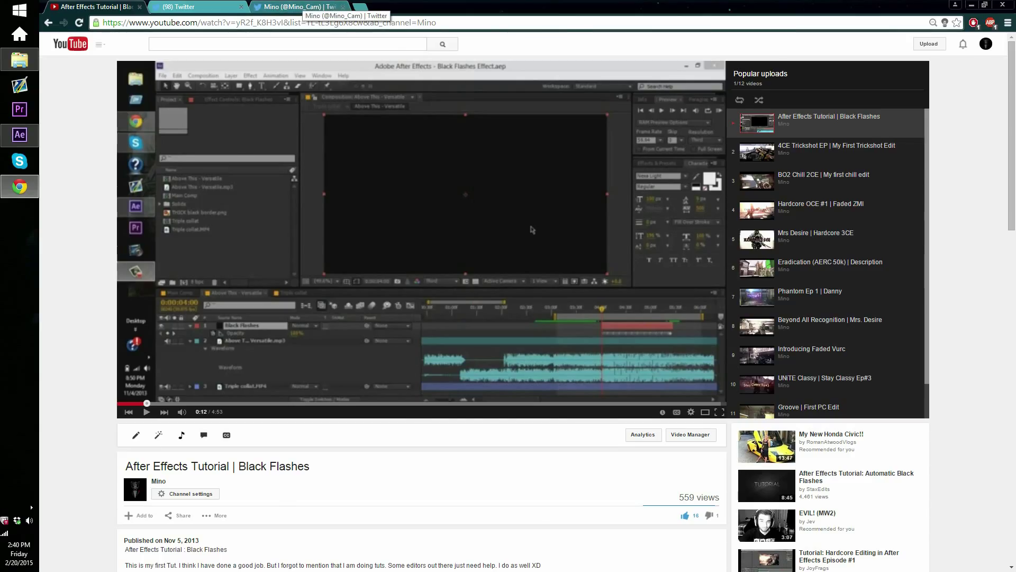
{"action": "left_click", "coordinate": [299, 7]}
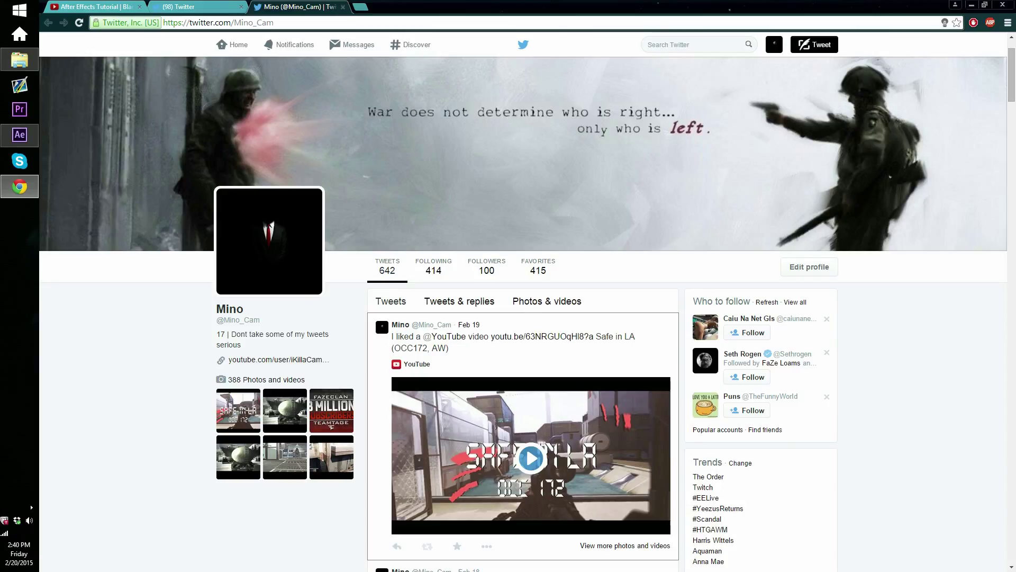
{"action": "scroll", "coordinate": [487, 360], "scroll_direction": "up", "scroll_amount": 1}
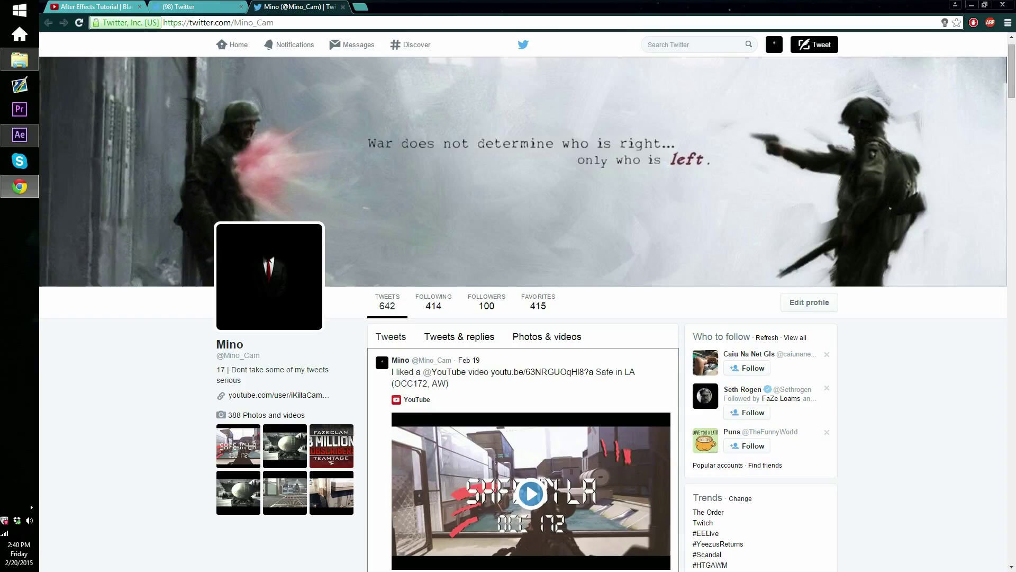
Switch to After Effects and RAM-preview the Warp Shot section of the Main Comp
{"action": "left_click", "coordinate": [20, 135]}
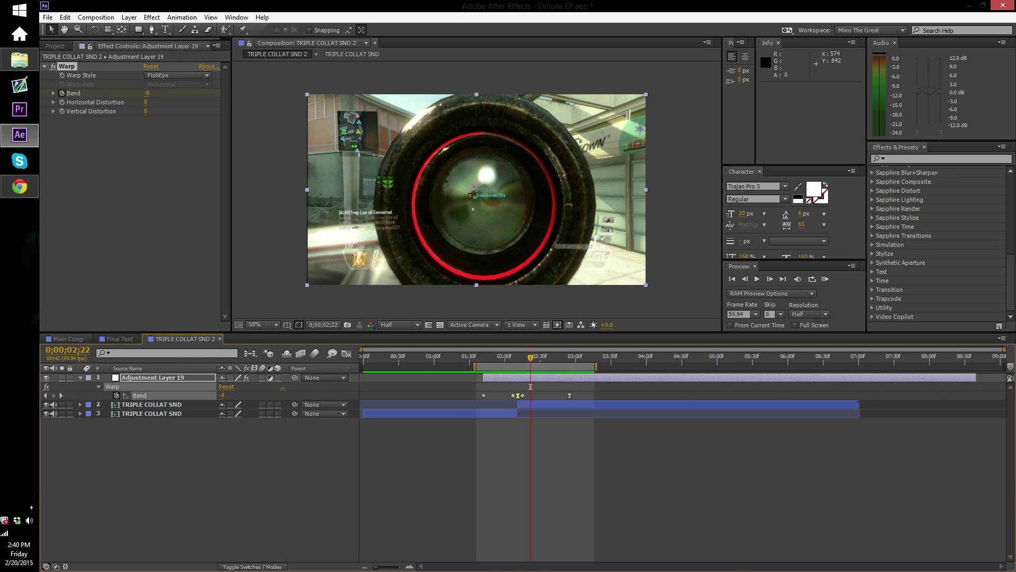
{"action": "left_click", "coordinate": [68, 338]}
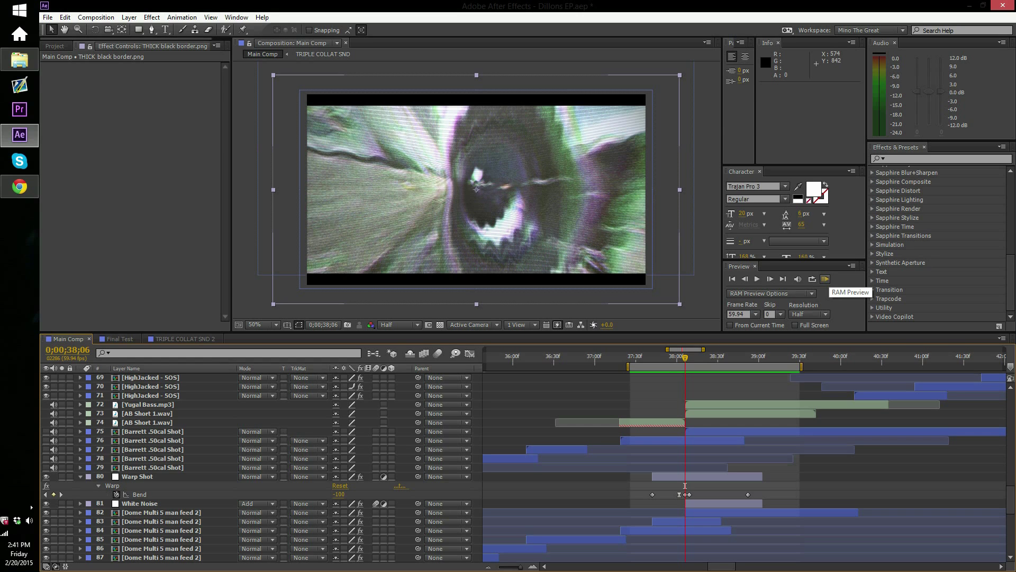
{"action": "left_click", "coordinate": [825, 278]}
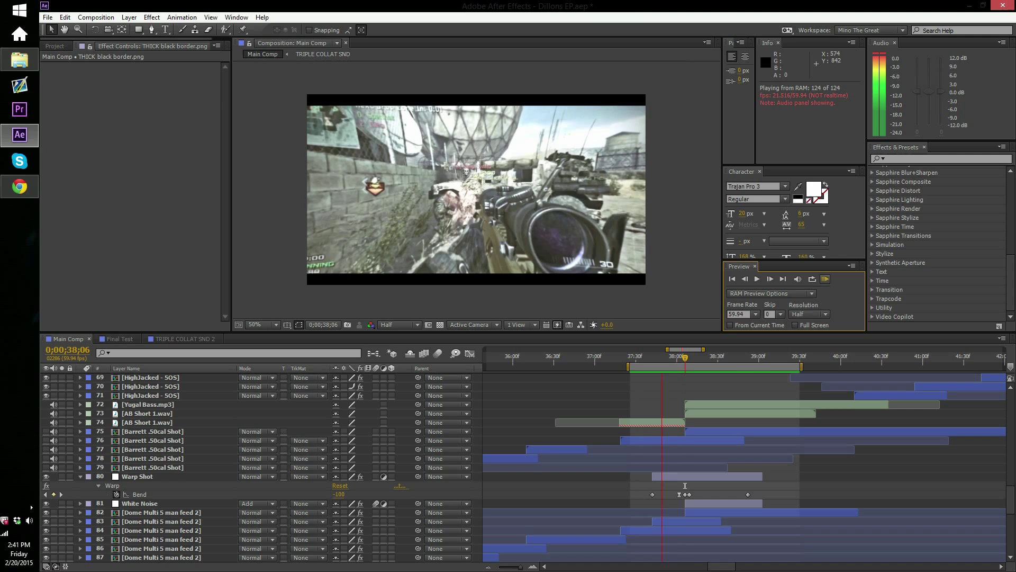
{"action": "key", "text": "space"}
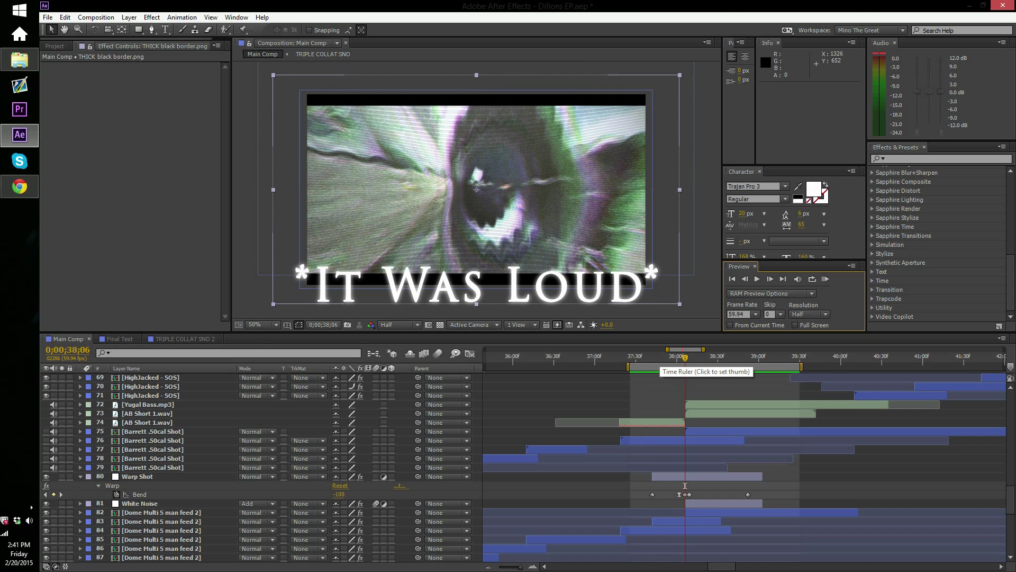
Examine the Warp Shot frame by frame from 0;00;37;47 through the lead-in to the shot and the bend transition
{"action": "left_click", "coordinate": [658, 360]}
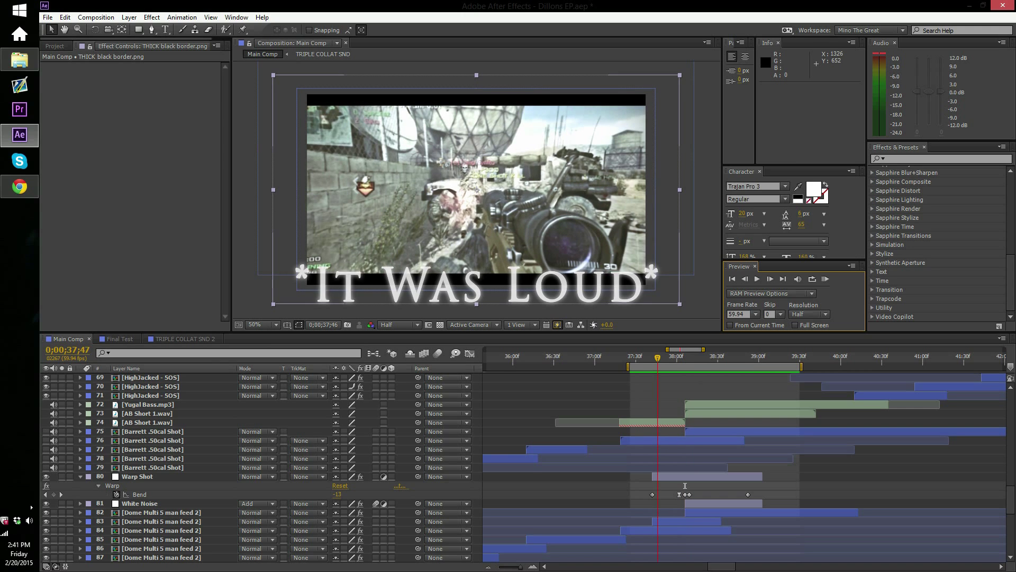
{"action": "key", "text": "Page_Down"}
{"action": "key", "text": "Page_Down"}
{"action": "key", "text": "Page_Down"}
{"action": "key", "text": "Page_Down"}
{"action": "key", "text": "Page_Down"}
{"action": "key", "text": "Page_Down"}
{"action": "key", "text": "Page_Down"}
{"action": "key", "text": "Page_Down"}
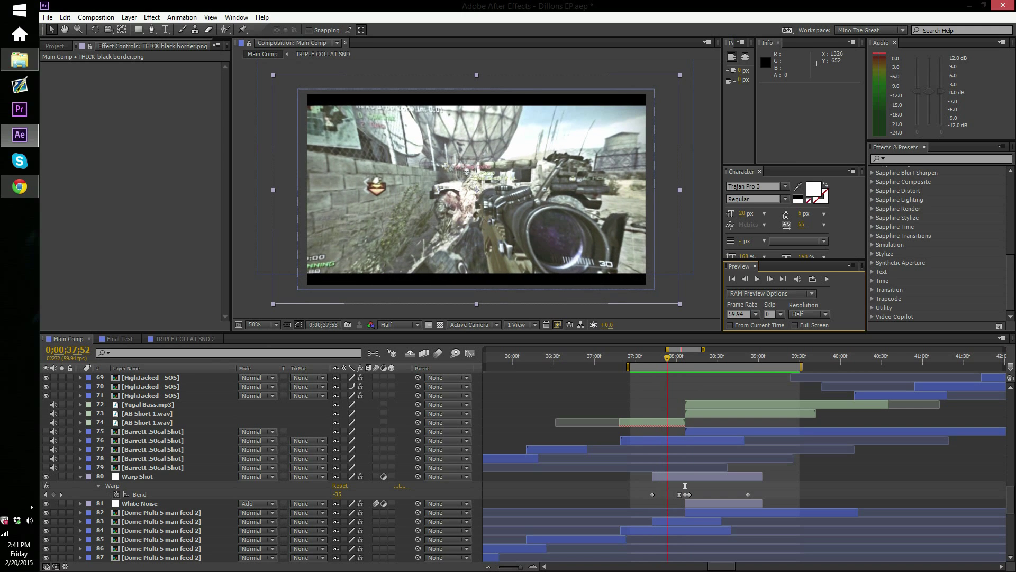
{"action": "key", "text": "Page_Up"}
{"action": "key", "text": "Page_Up"}
{"action": "key", "text": "Page_Up"}
{"action": "key", "text": "Page_Up"}
{"action": "key", "text": "Page_Up"}
{"action": "key", "text": "Page_Up"}
{"action": "key", "text": "Page_Down"}
{"action": "key", "text": "Page_Down"}
{"action": "key", "text": "Page_Down"}
{"action": "key", "text": "Page_Down"}
{"action": "key", "text": "Page_Down"}
{"action": "key", "text": "Page_Down"}
{"action": "key", "text": "Page_Down"}
{"action": "key", "text": "Page_Down"}
{"action": "key", "text": "Page_Down"}
{"action": "key", "text": "Page_Down"}
{"action": "key", "text": "Page_Down"}
{"action": "key", "text": "Page_Down"}
{"action": "key", "text": "Page_Down"}
{"action": "key", "text": "Page_Down"}
{"action": "key", "text": "Page_Down"}
{"action": "key", "text": "Page_Down"}
{"action": "key", "text": "Page_Down"}
{"action": "key", "text": "Page_Down"}
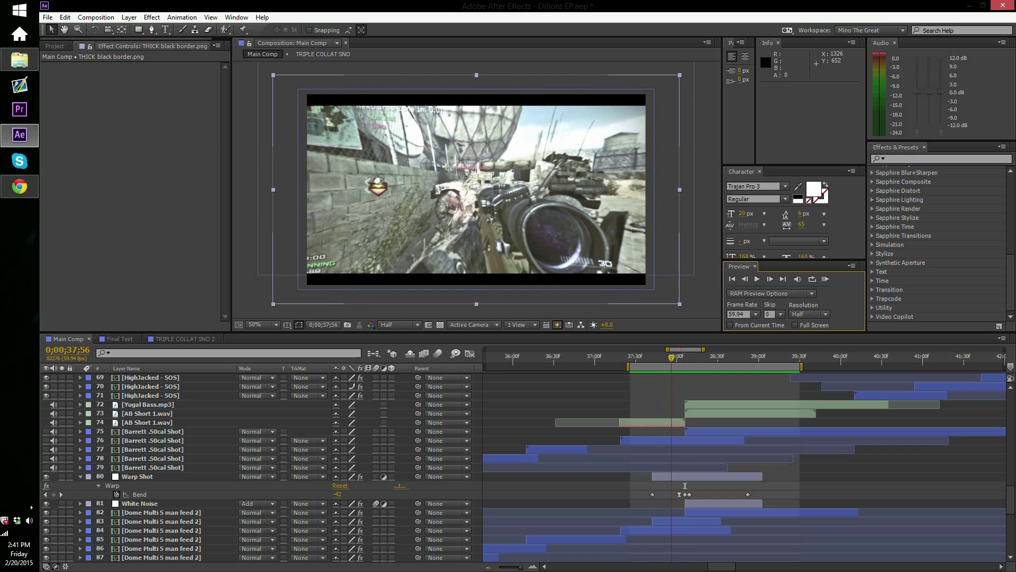
{"action": "key", "text": "Page_Up"}
{"action": "key", "text": "Page_Up"}
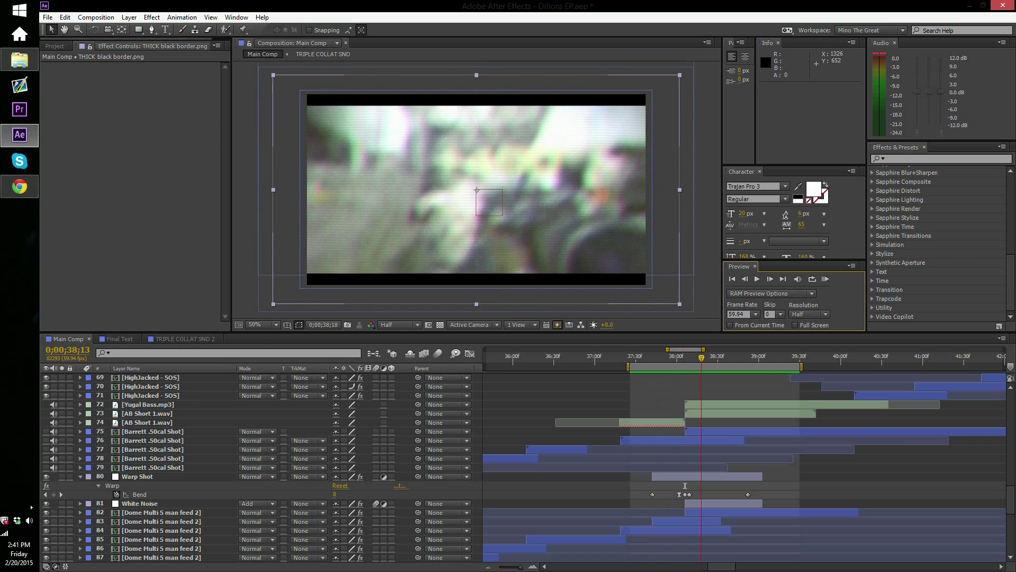
{"action": "key", "text": "Page_Down"}
{"action": "key", "text": "Page_Down"}
{"action": "key", "text": "Page_Down"}
{"action": "key", "text": "Page_Down"}
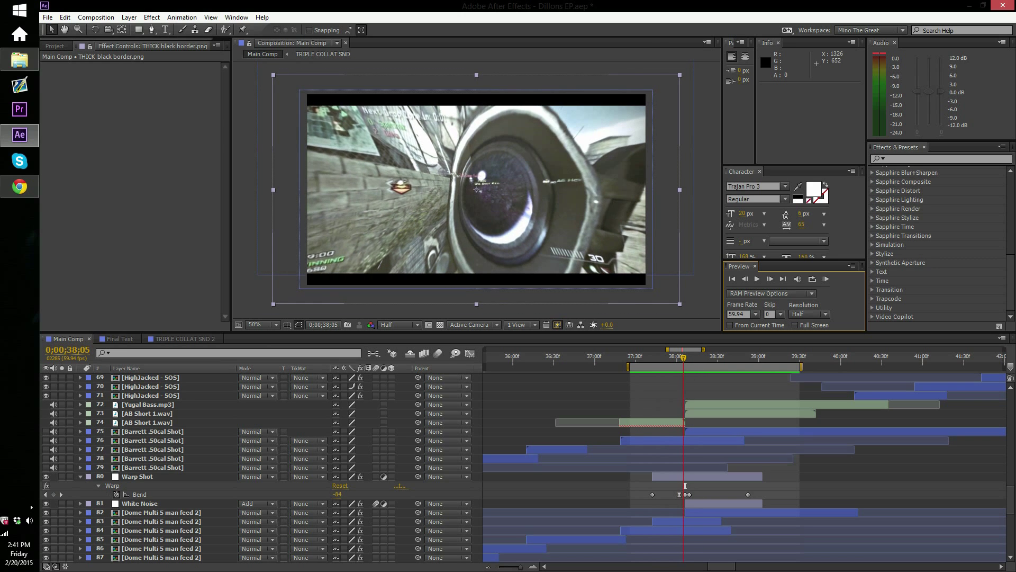
{"action": "key", "text": "Page_Up"}
{"action": "key", "text": "Page_Up"}
{"action": "key", "text": "Page_Up"}
{"action": "key", "text": "Page_Up"}
{"action": "key", "text": "Page_Up"}
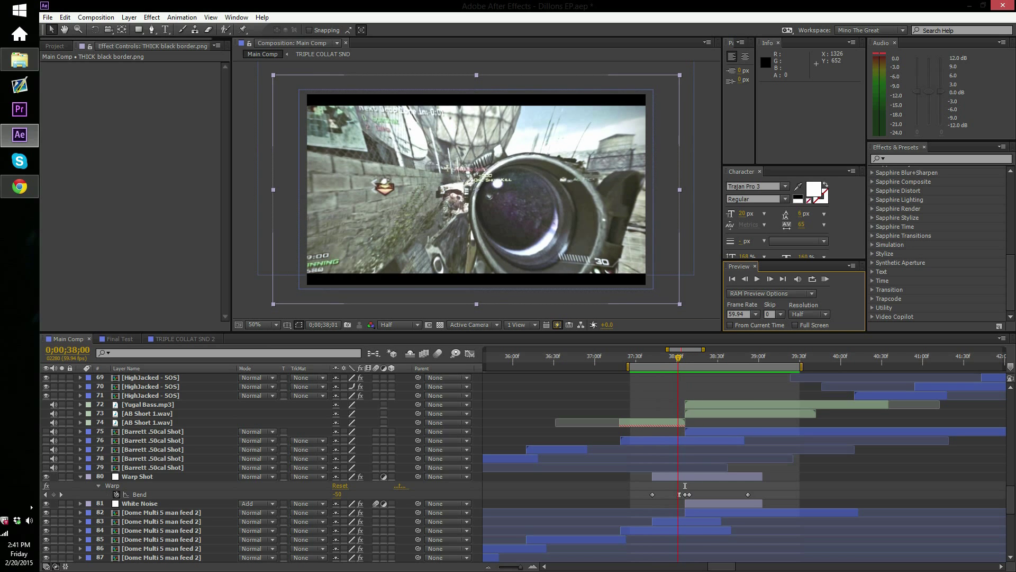
{"action": "key", "text": "Page_Down"}
{"action": "key", "text": "Page_Down"}
{"action": "key", "text": "Page_Down"}
{"action": "key", "text": "Page_Down"}
{"action": "key", "text": "Page_Down"}
{"action": "key", "text": "Page_Down"}
{"action": "key", "text": "Page_Down"}
{"action": "key", "text": "Page_Down"}
{"action": "key", "text": "Page_Down"}
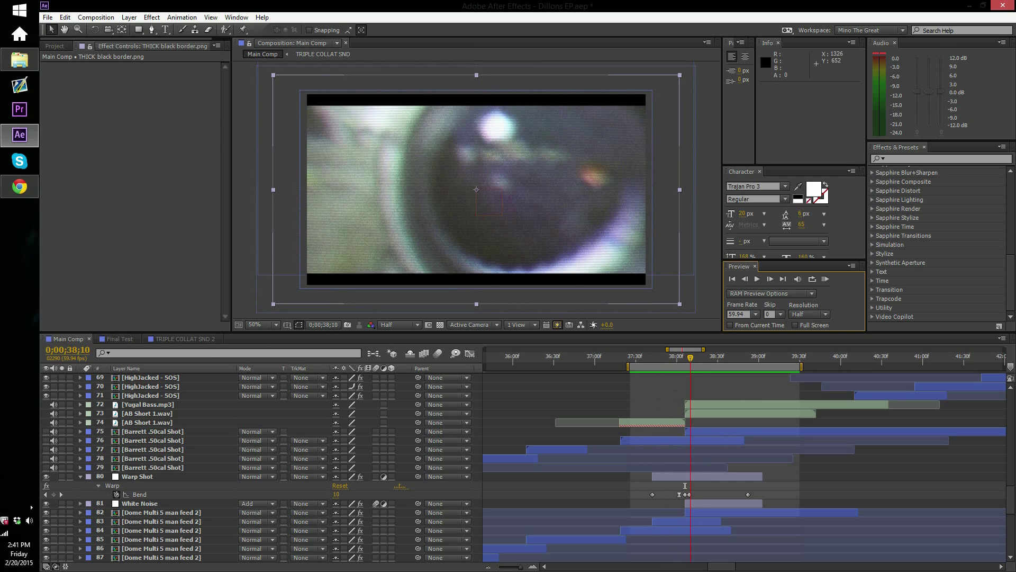
Examine how the Warp Shot's bend settles after the shot, frame by frame up to the last Bend keyframe
{"action": "key", "text": "Page_Down"}
{"action": "key", "text": "Page_Down"}
{"action": "key", "text": "Page_Down"}
{"action": "key", "text": "Page_Down"}
{"action": "key", "text": "Page_Down"}
{"action": "key", "text": "Page_Down"}
{"action": "key", "text": "Page_Down"}
{"action": "key", "text": "Page_Down"}
{"action": "key", "text": "Page_Down"}
{"action": "key", "text": "Page_Down"}
{"action": "key", "text": "Page_Down"}
{"action": "key", "text": "Page_Down"}
{"action": "key", "text": "Page_Down"}
{"action": "key", "text": "Page_Down"}
{"action": "key", "text": "Page_Down"}
{"action": "key", "text": "Page_Down"}
{"action": "key", "text": "Page_Down"}
{"action": "key", "text": "Page_Down"}
{"action": "key", "text": "Page_Down"}
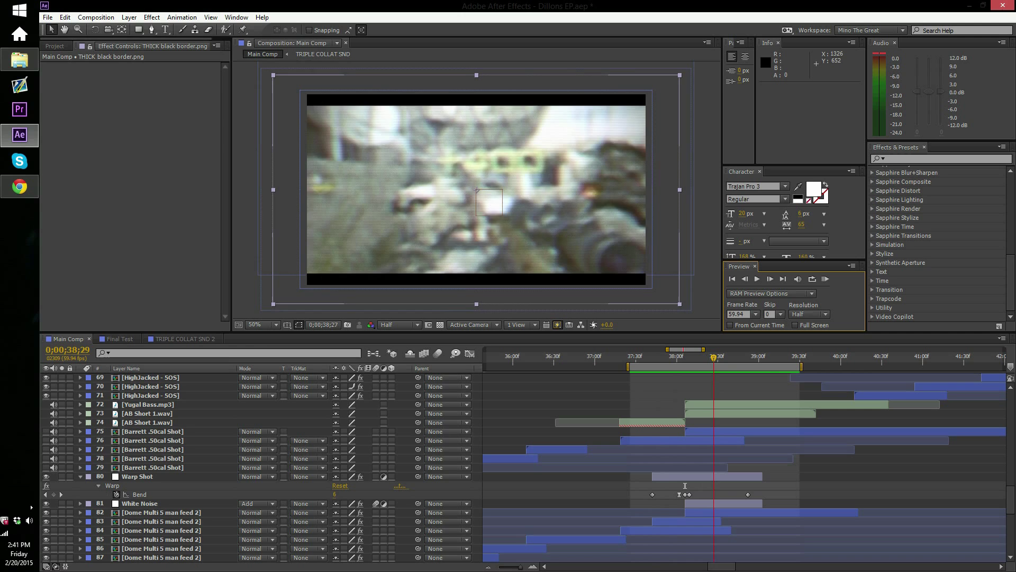
{"action": "key", "text": "Page_Down"}
{"action": "key", "text": "Page_Down"}
{"action": "key", "text": "Page_Down"}
{"action": "key", "text": "Page_Down"}
{"action": "key", "text": "Page_Down"}
{"action": "key", "text": "Page_Down"}
{"action": "key", "text": "Page_Down"}
{"action": "key", "text": "Page_Down"}
{"action": "key", "text": "Page_Down"}
{"action": "key", "text": "Page_Down"}
{"action": "key", "text": "Page_Down"}
{"action": "key", "text": "Page_Down"}
{"action": "key", "text": "Page_Down"}
{"action": "key", "text": "Page_Down"}
{"action": "key", "text": "Page_Down"}
{"action": "key", "text": "Page_Down"}
{"action": "key", "text": "Page_Down"}
{"action": "key", "text": "Page_Down"}
{"action": "key", "text": "Page_Down"}
{"action": "key", "text": "Page_Down"}
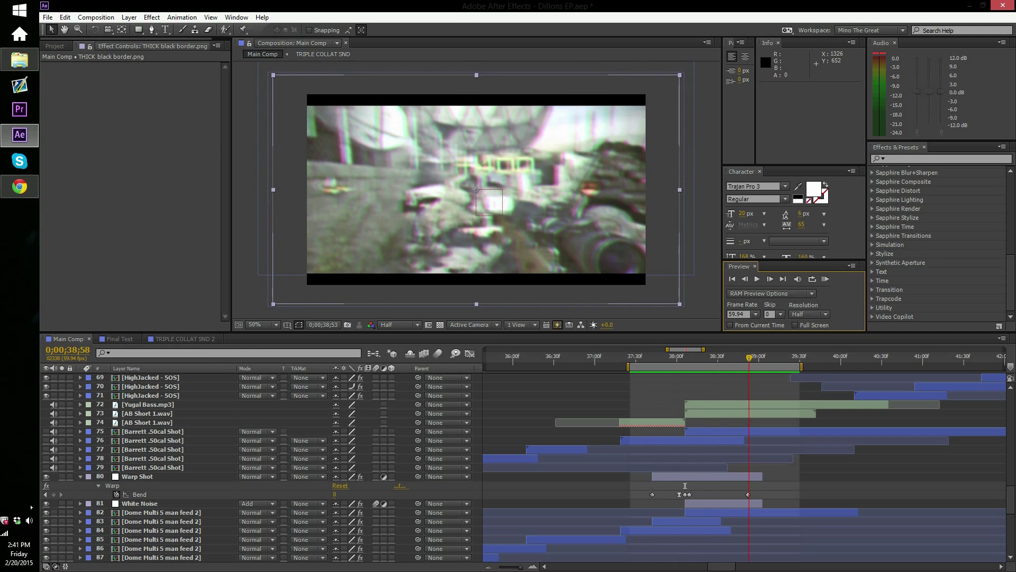
{"action": "key", "text": "Page_Down"}
Go back through the Warp Shot's Bend keyframes and review the frames before the shot up to 0;00;38;01
{"action": "key", "text": "j"}
{"action": "key", "text": "j"}
{"action": "key", "text": "j"}
{"action": "key", "text": "j"}
{"action": "key", "text": "j"}
{"action": "key", "text": "Page_Down"}
{"action": "key", "text": "Page_Down"}
{"action": "key", "text": "Page_Down"}
{"action": "key", "text": "Page_Down"}
{"action": "key", "text": "Page_Down"}
{"action": "key", "text": "Page_Down"}
{"action": "key", "text": "Page_Down"}
{"action": "key", "text": "Page_Down"}
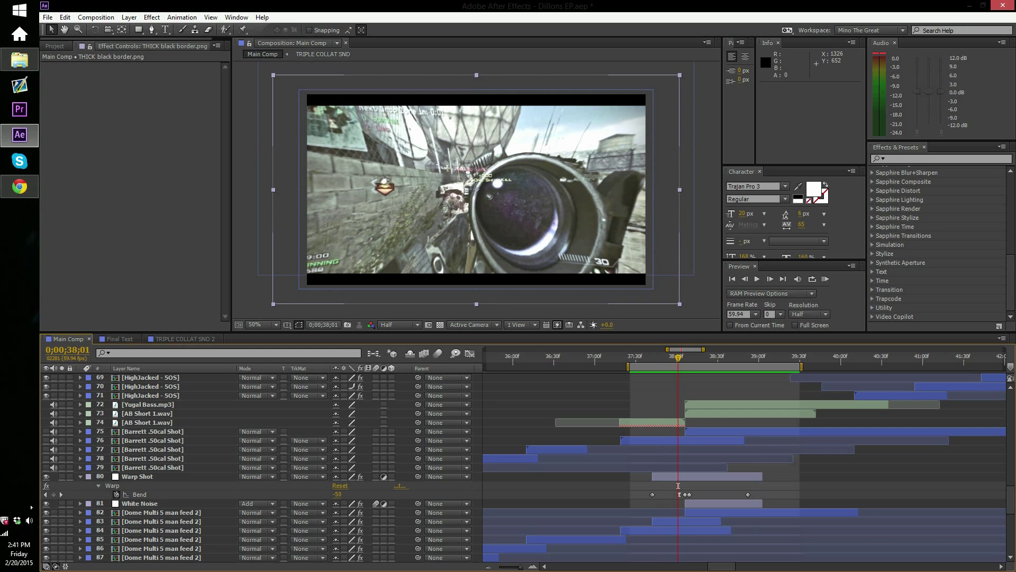
Create a new composition from Dome Multi 5 man feed 2 in the project's Clips folder
{"action": "key", "text": "ctrl+0"}
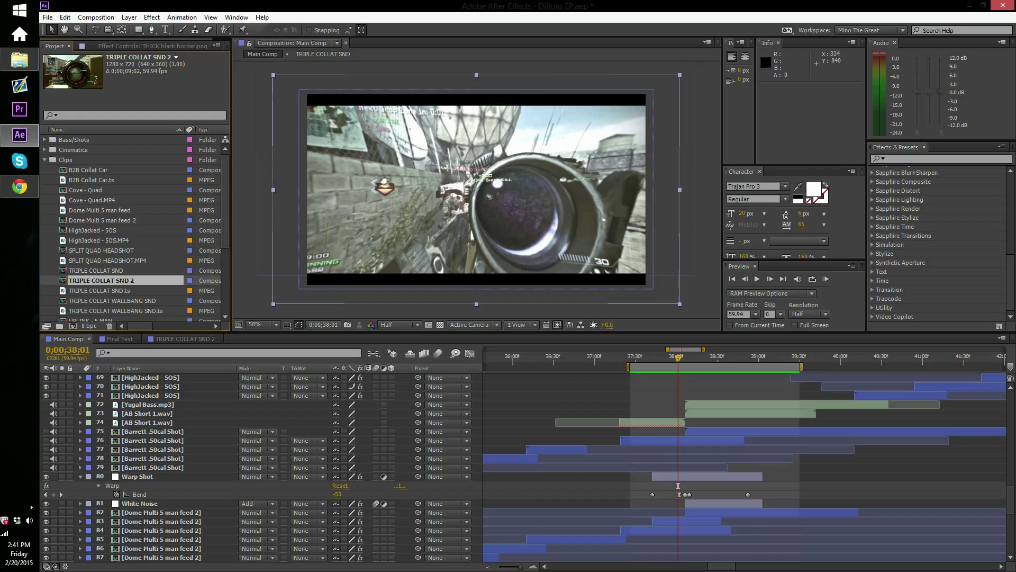
{"action": "left_click", "coordinate": [106, 220]}
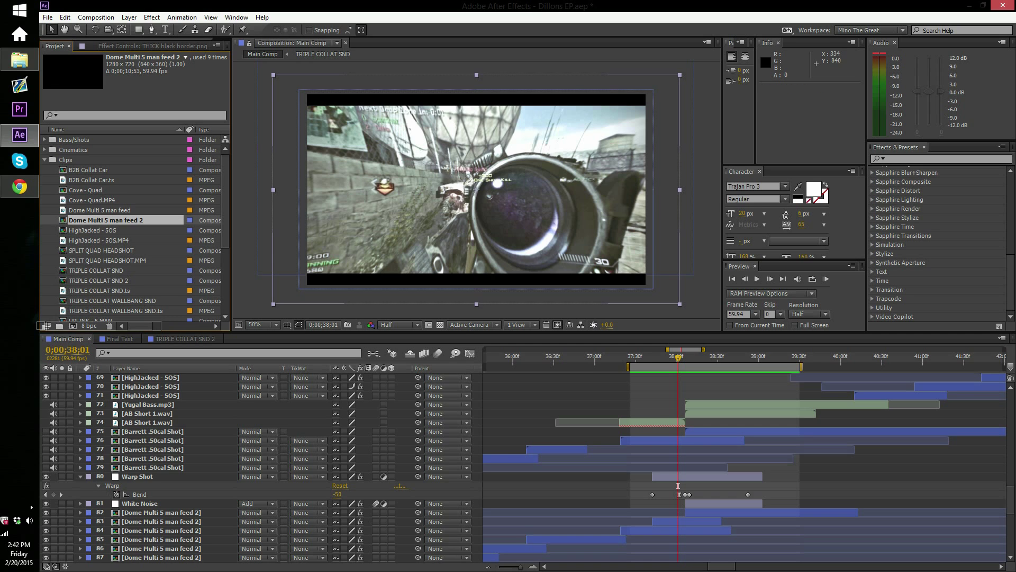
{"action": "left_click_drag", "start_coordinate": [115, 220], "coordinate": [73, 326]}
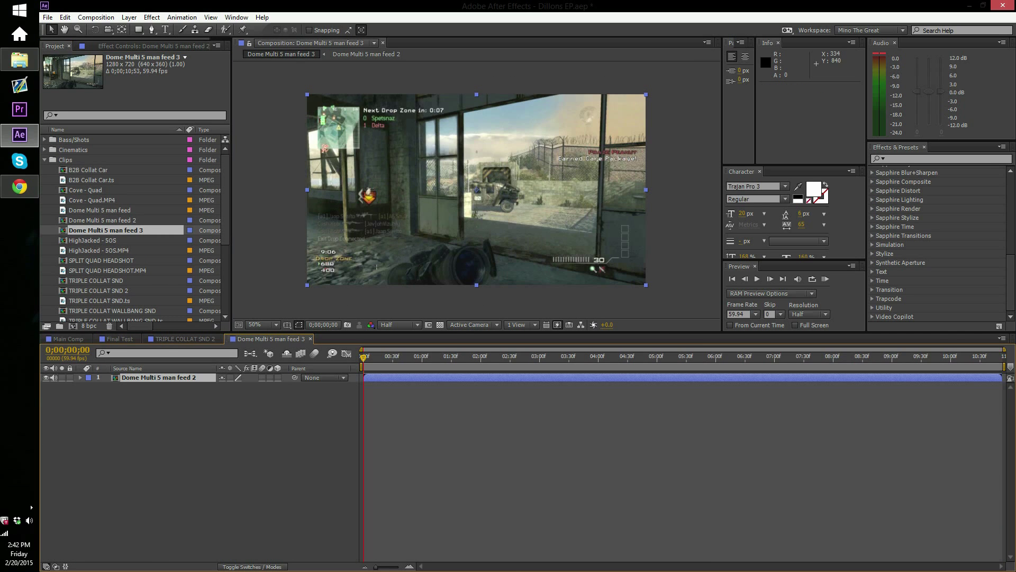
Trim the clip's start at 0;00;04;03 and move the trimmed clip to the beginning of the composition
{"action": "left_click", "coordinate": [602, 357]}
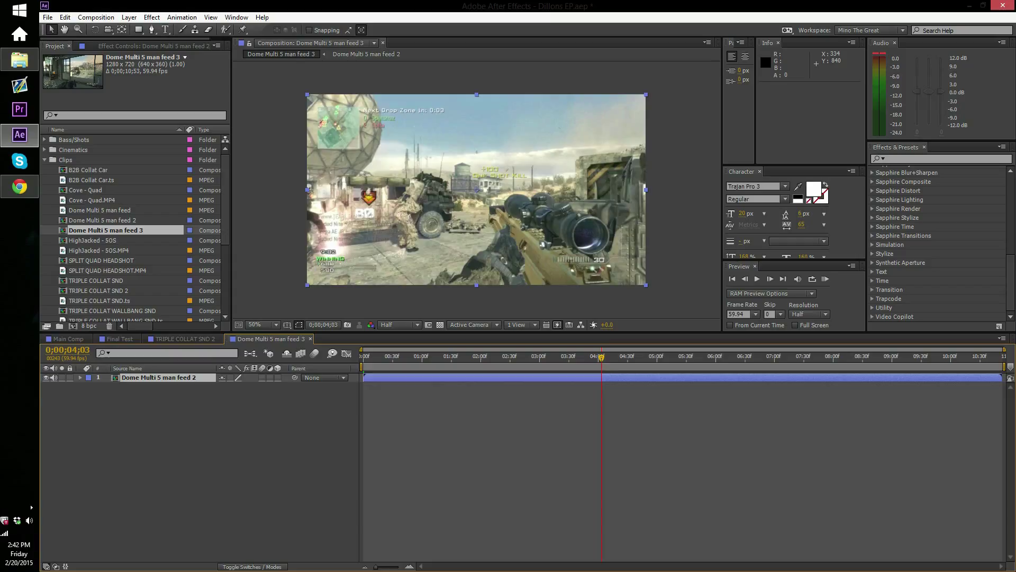
{"action": "key", "text": "alt+["}
{"action": "key", "text": "Home"}
{"action": "key", "text": "["}
Try trimming the clip's start at 0;00;01;32, by the shot, and undo the trim
{"action": "left_click", "coordinate": [582, 357]}
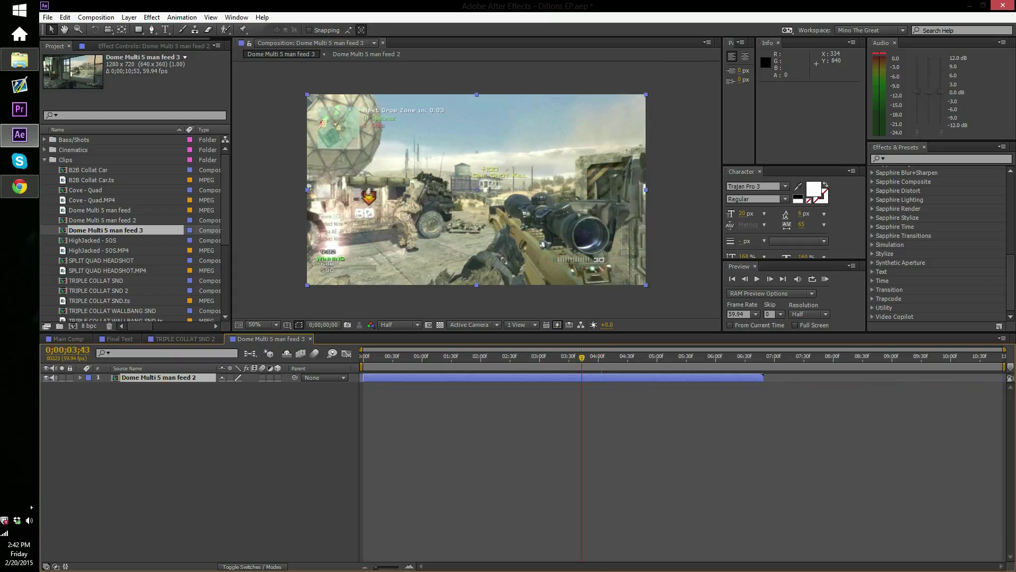
{"action": "left_click", "coordinate": [515, 357]}
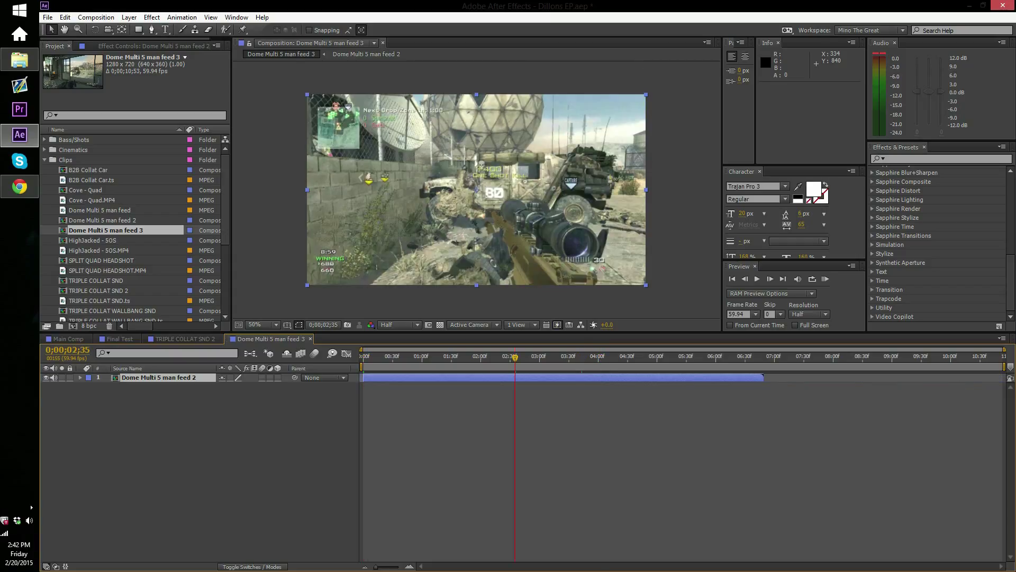
{"action": "left_click_drag", "start_coordinate": [515, 355], "coordinate": [450, 356]}
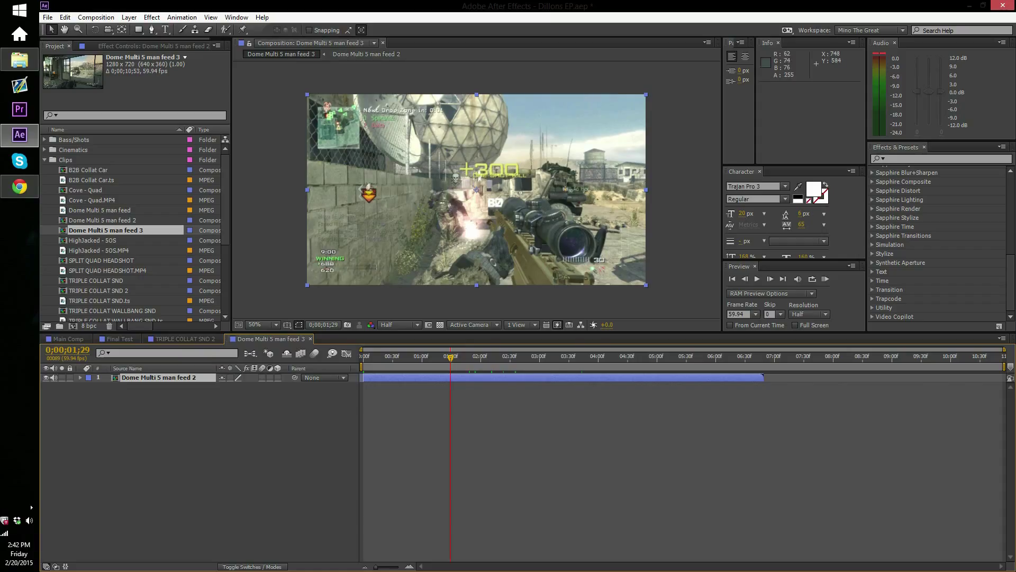
{"action": "left_click_drag", "start_coordinate": [450, 356], "coordinate": [454, 355]}
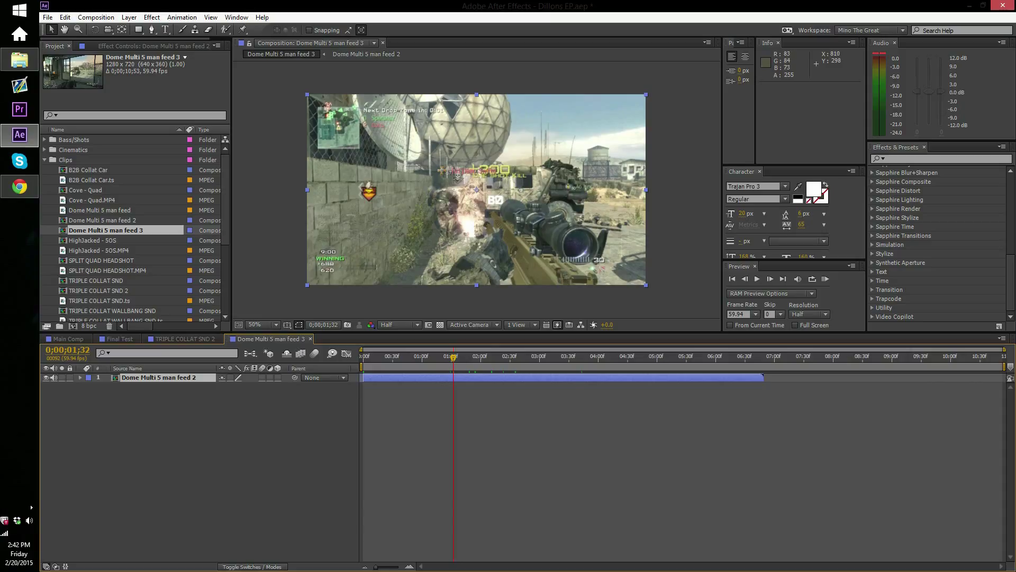
{"action": "key", "text": "alt+bracketleft"}
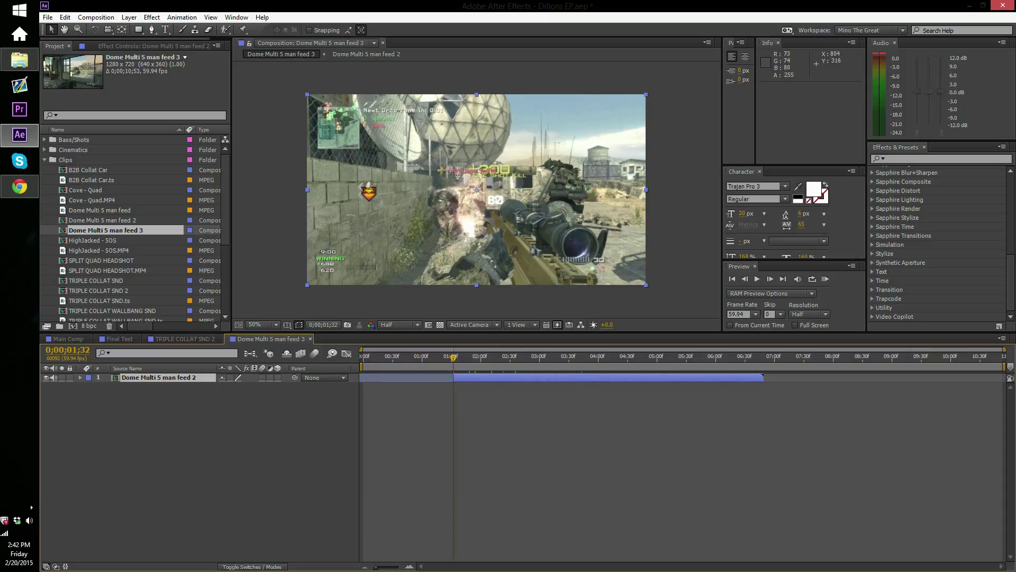
{"action": "key", "text": "ctrl+z"}
Trim the clip's start at 0;00;01;00 and move the clip back to the beginning of the composition
{"action": "left_click", "coordinate": [422, 357]}
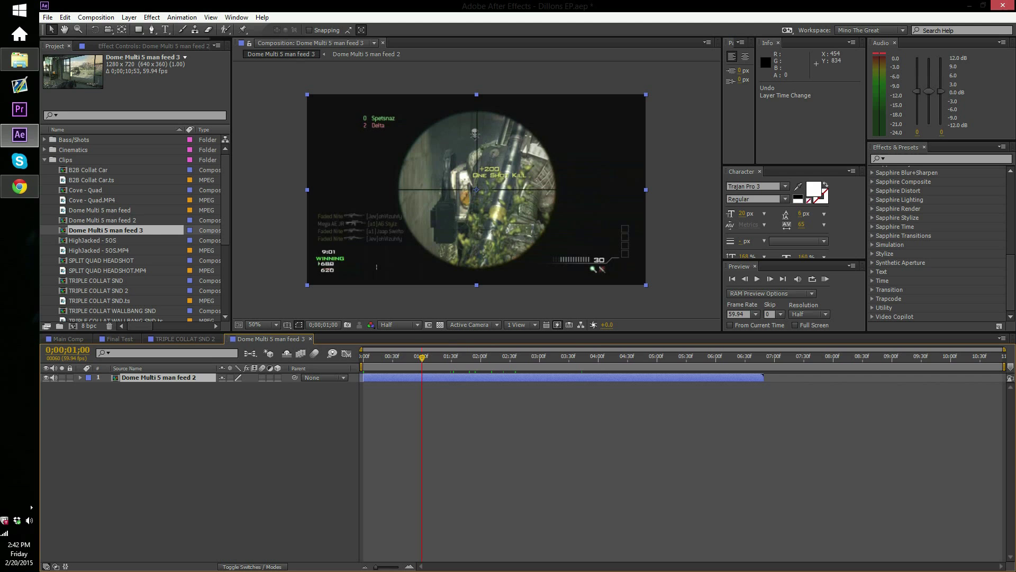
{"action": "key", "text": "alt+bracketleft"}
{"action": "left_click_drag", "start_coordinate": [422, 356], "coordinate": [367, 357]}
{"action": "key", "text": "bracketleft"}
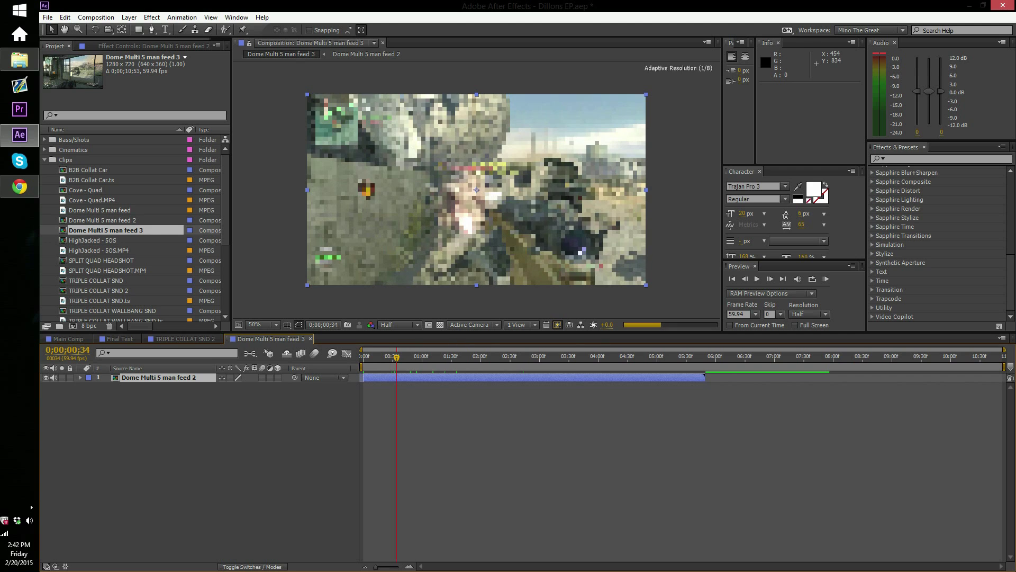
Move the playhead to the shot at 0;00;00;36 and add an adjustment layer above the clip
{"action": "left_click_drag", "start_coordinate": [411, 358], "coordinate": [399, 358]}
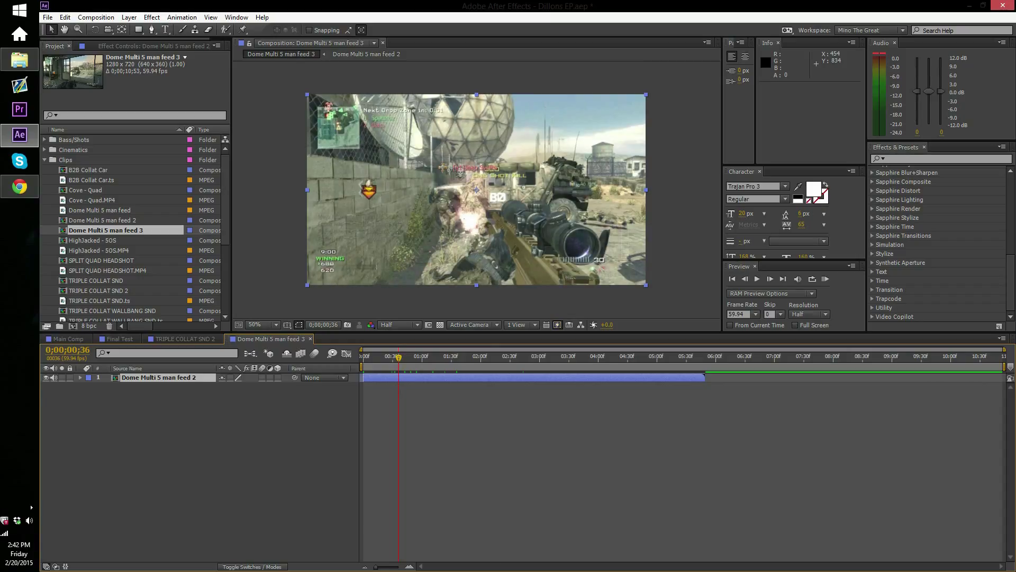
{"action": "key", "text": "ctrl+alt+y"}
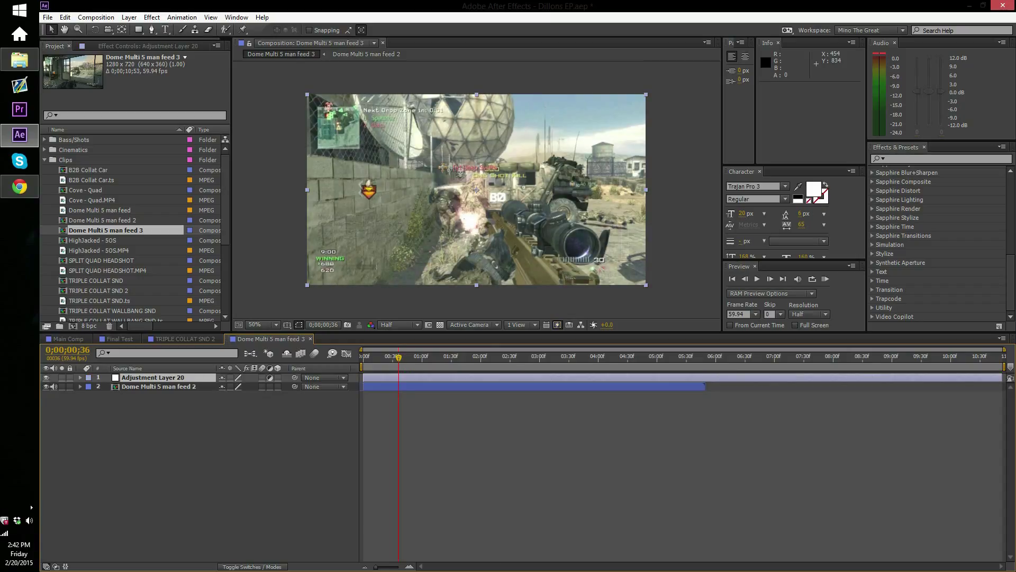
Apply the Warp distort effect to the adjustment layer and set its Bend to 0
{"action": "left_click", "coordinate": [921, 158]}
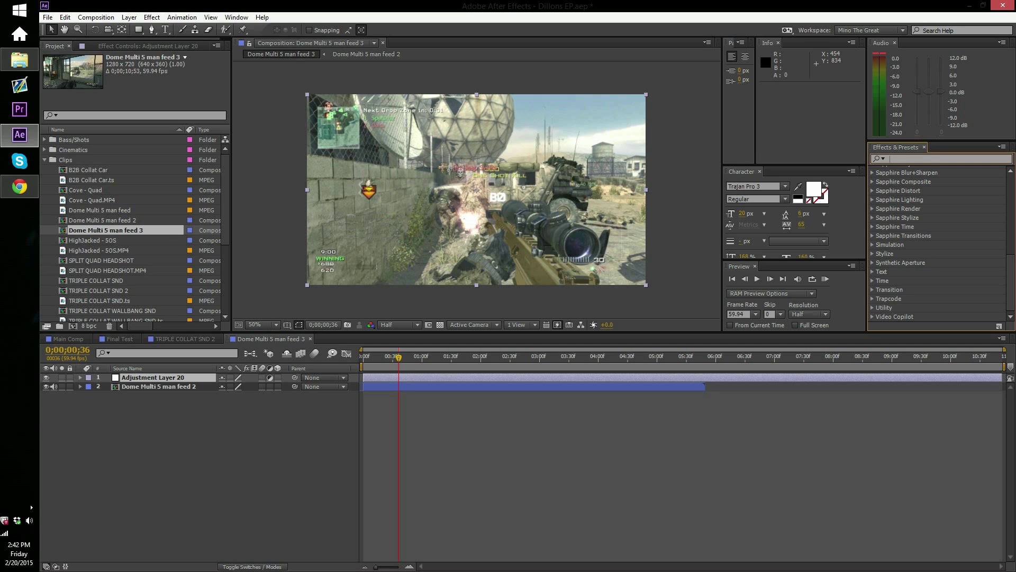
{"action": "left_click", "coordinate": [434, 378]}
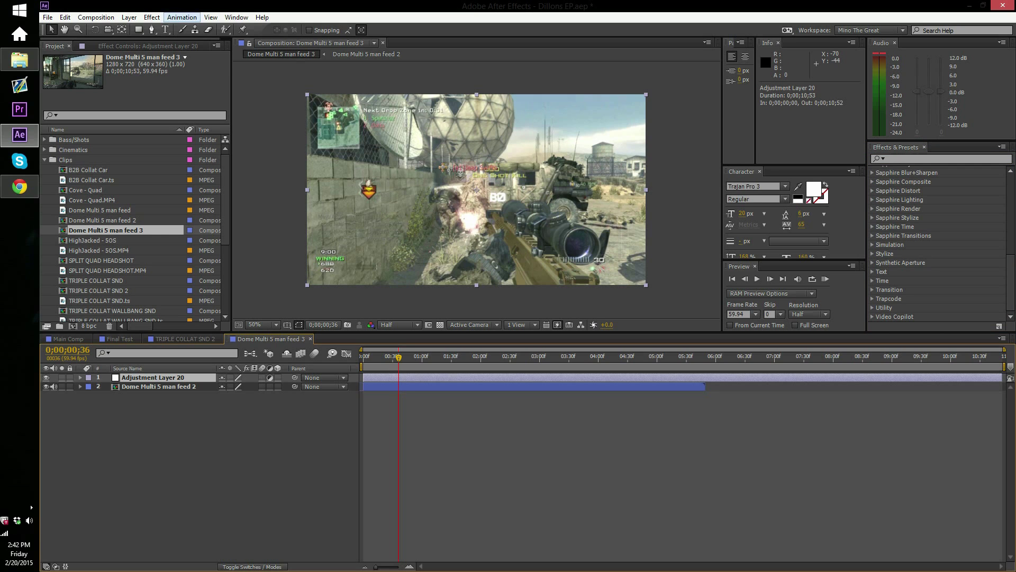
{"action": "left_click", "coordinate": [152, 17]}
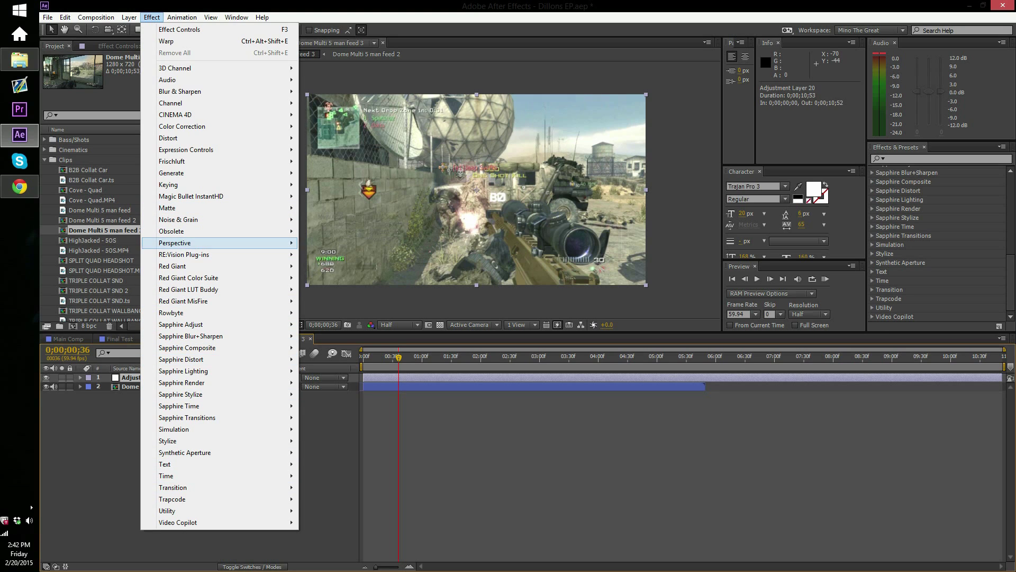
{"action": "mouse_move", "coordinate": [168, 137]}
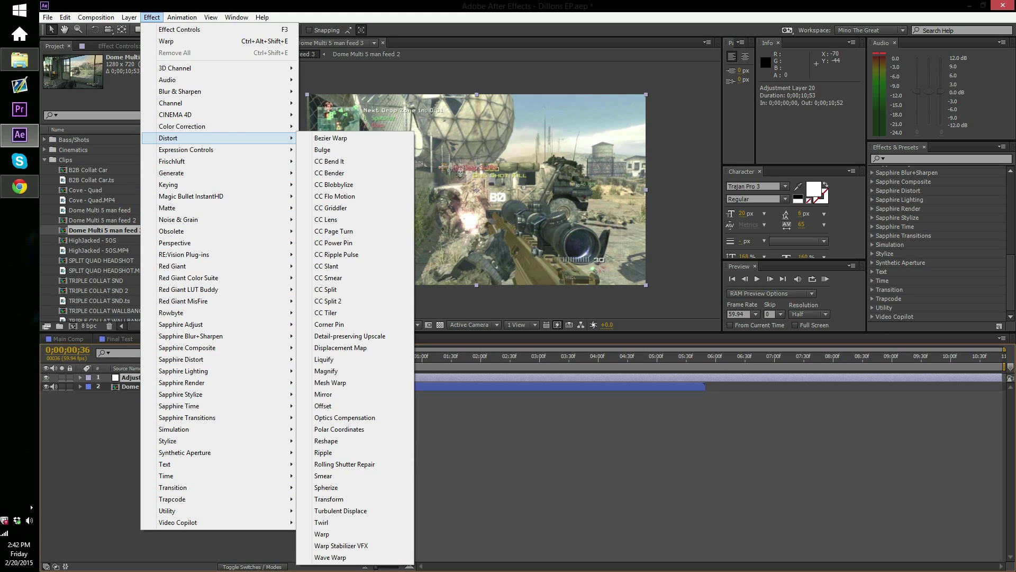
{"action": "left_click", "coordinate": [322, 533]}
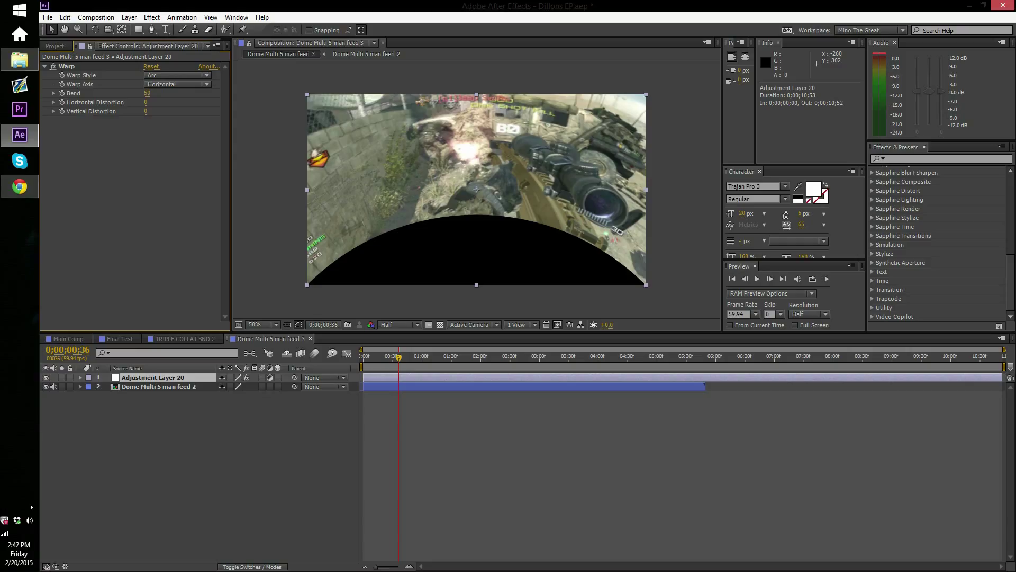
{"action": "left_click", "coordinate": [147, 93]}
{"action": "type", "text": "0"}
{"action": "key", "text": "Return"}
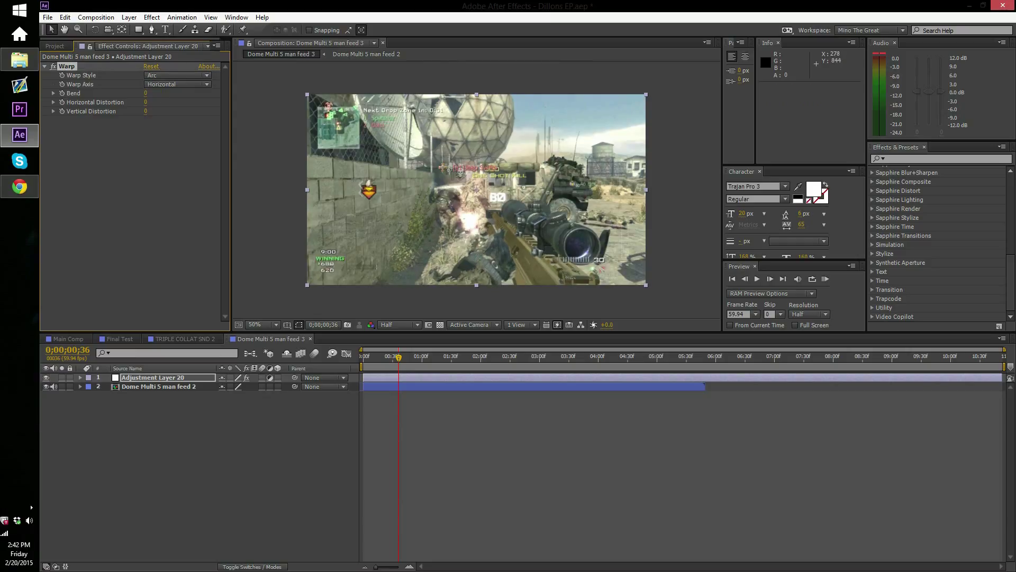
Play the composition up to 0;00;01;12 and split the gameplay clip there
{"action": "key", "text": "space"}
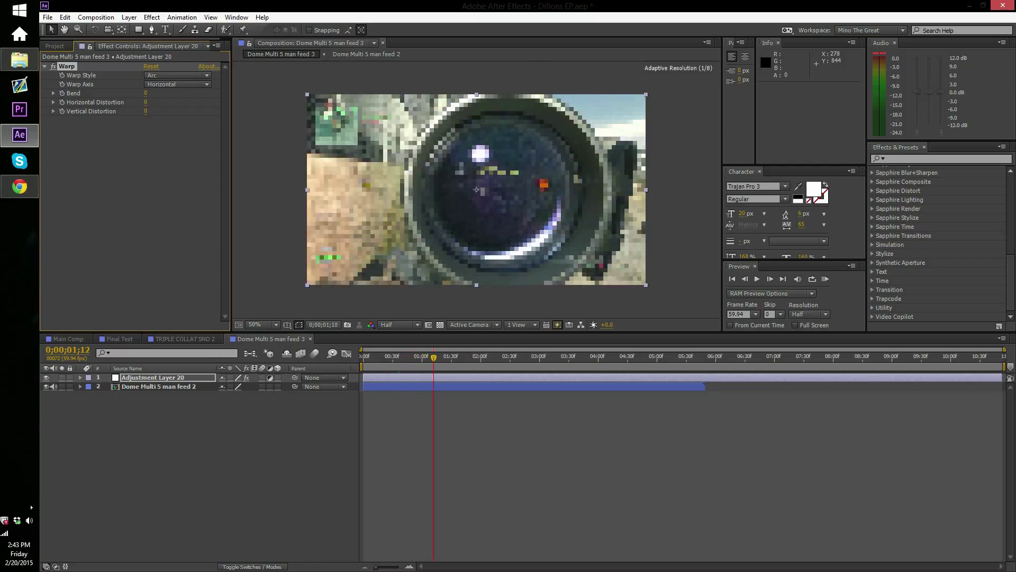
{"action": "key", "text": "space"}
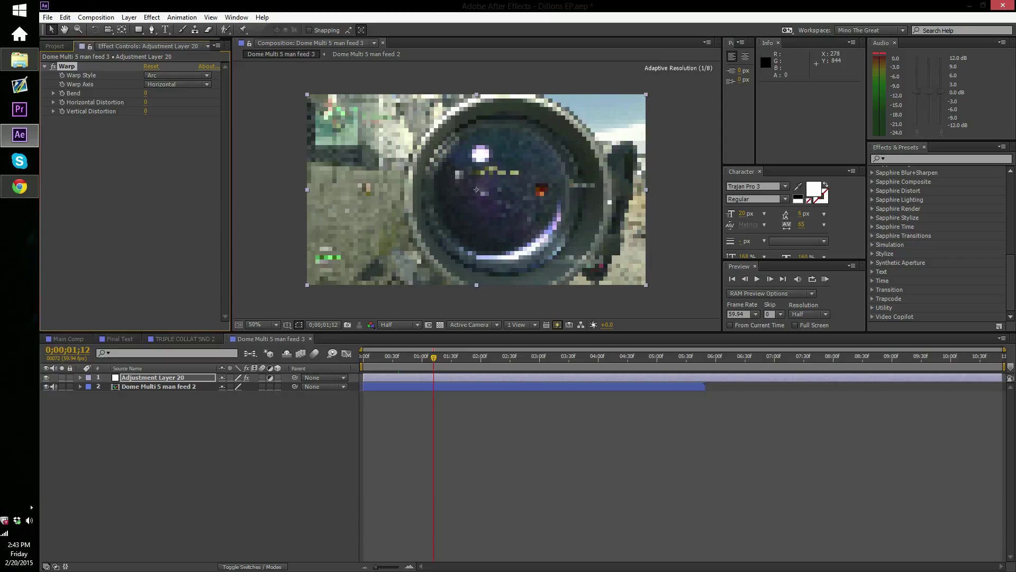
{"action": "left_click", "coordinate": [159, 387]}
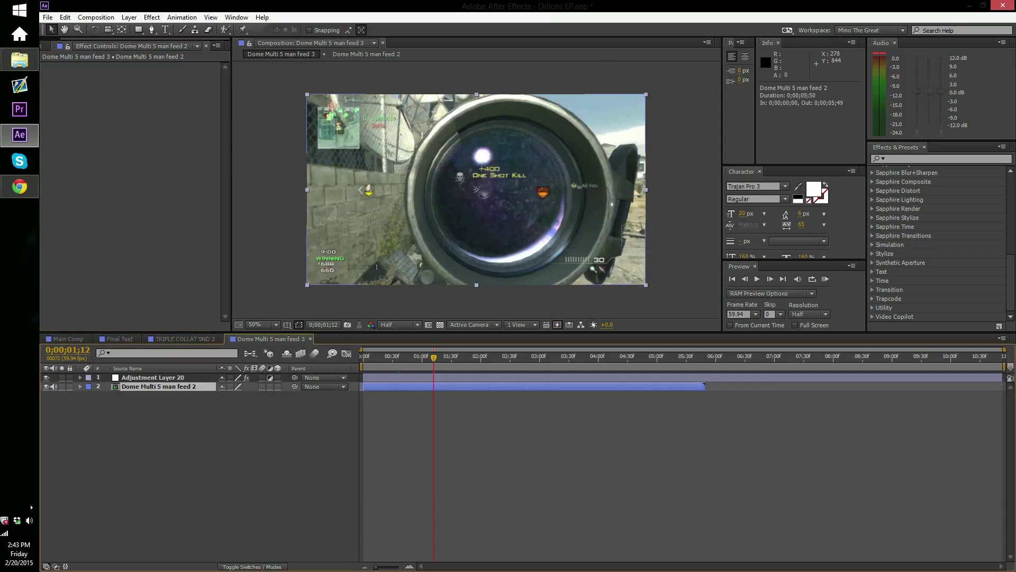
{"action": "key", "text": "ctrl+shift+d"}
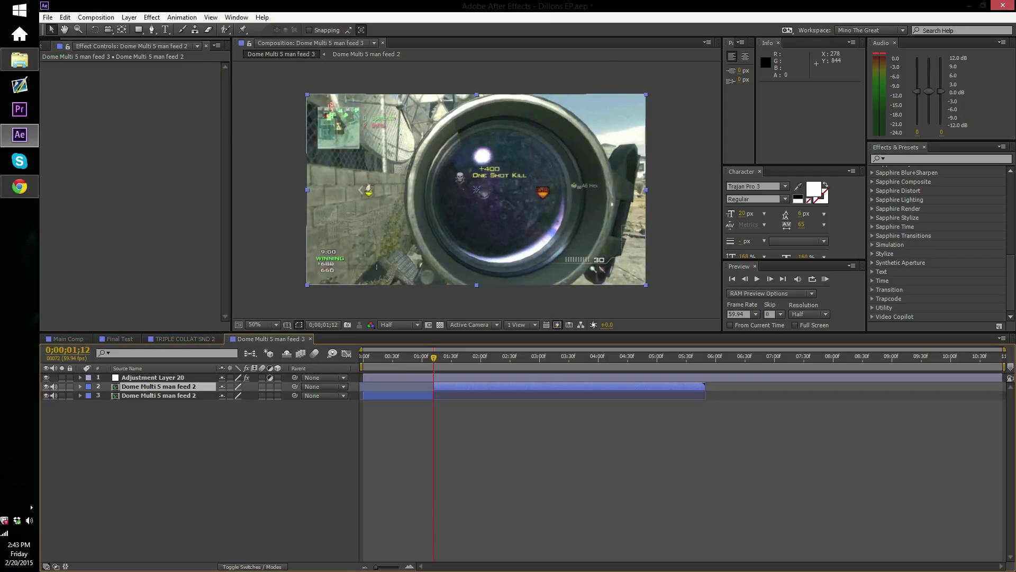
Set the adjustment layer's Warp Style to FishEye, start keyframing Bend at 0;00;01;12 and reveal the layer's keyframes
{"action": "left_click", "coordinate": [153, 377]}
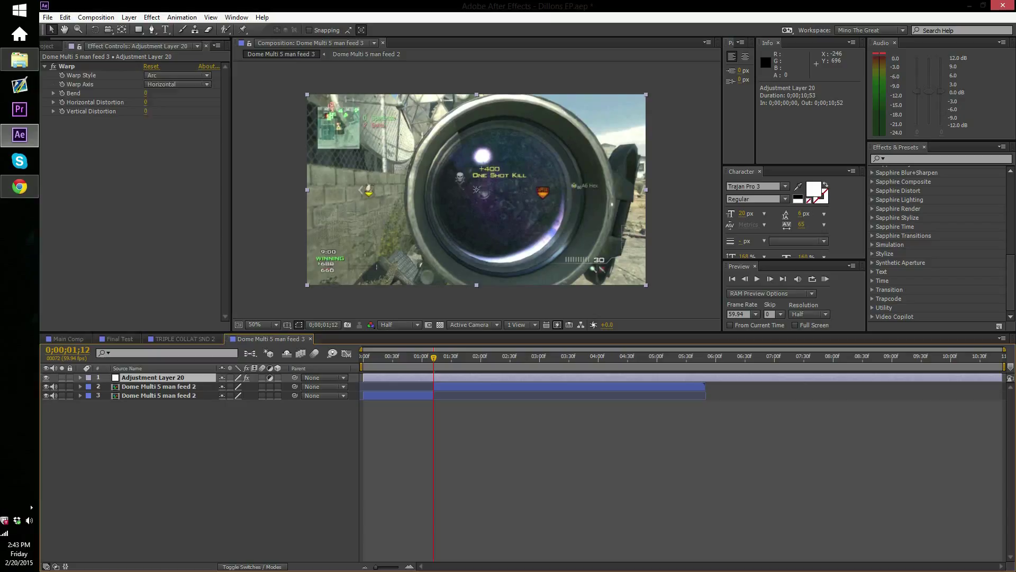
{"action": "left_click", "coordinate": [177, 75]}
{"action": "left_click", "coordinate": [172, 214]}
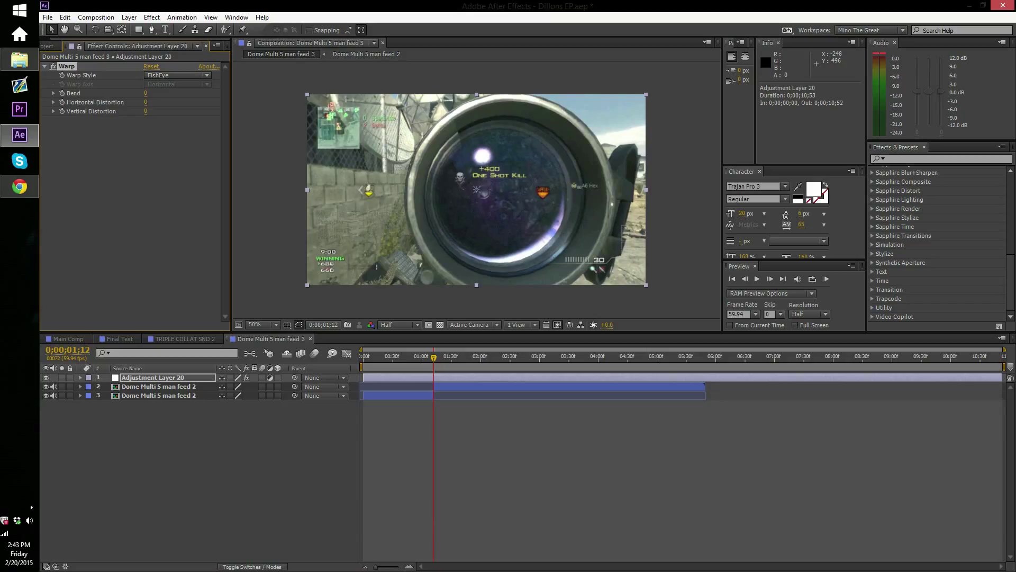
{"action": "left_click", "coordinate": [62, 93]}
{"action": "key", "text": "u"}
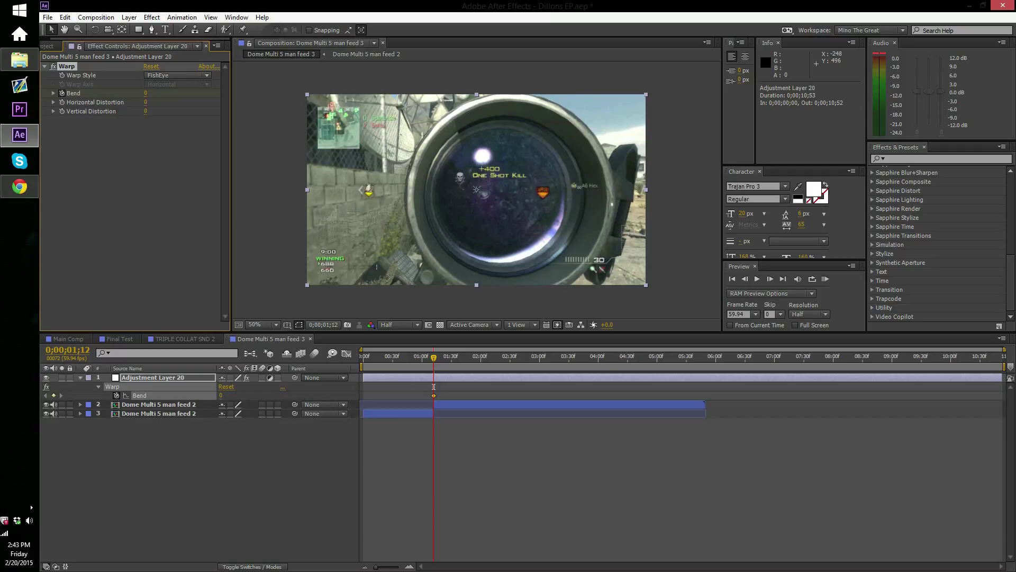
Trim the adjustment layer's start to 0;00;00;42 and add a Bend keyframe of 0 there
{"action": "left_click", "coordinate": [434, 387]}
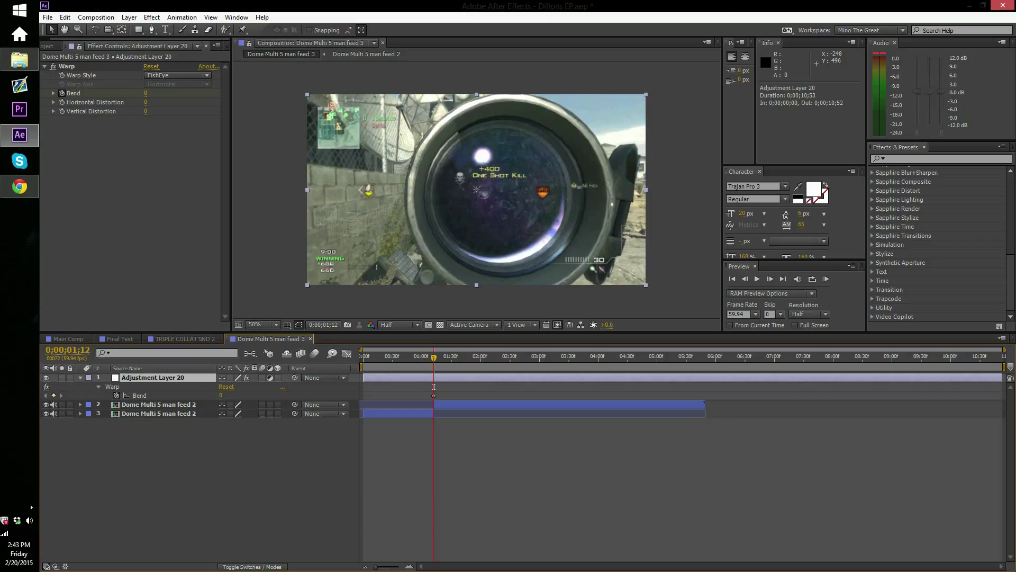
{"action": "left_click_drag", "start_coordinate": [434, 387], "coordinate": [405, 386]}
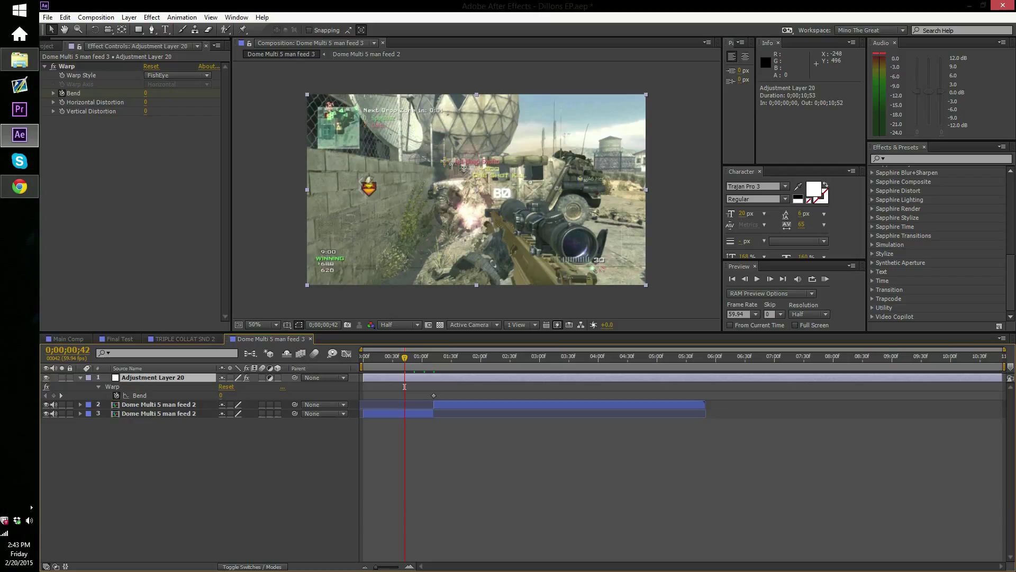
{"action": "key", "text": "alt+bracketleft"}
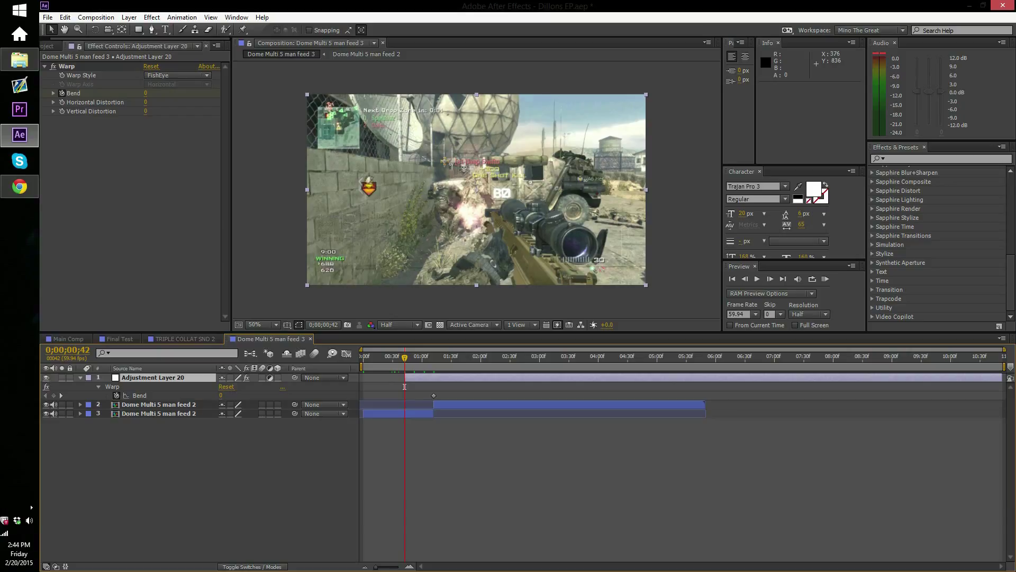
{"action": "left_click", "coordinate": [221, 396]}
{"action": "key", "text": "Return"}
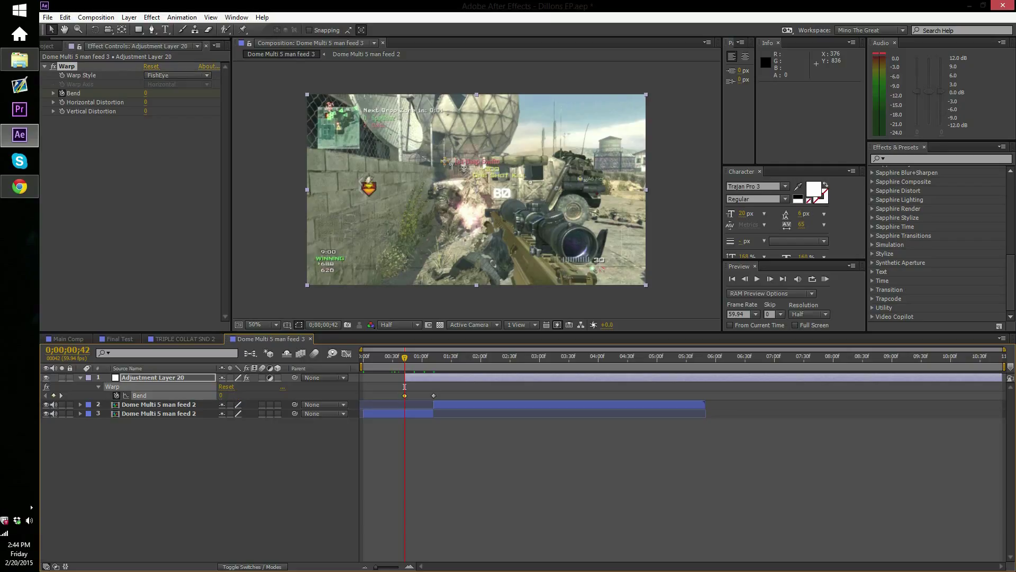
Add a Bend keyframe of -50 at 0;00;01;08, four frames before the clip split
{"action": "left_click", "coordinate": [61, 396]}
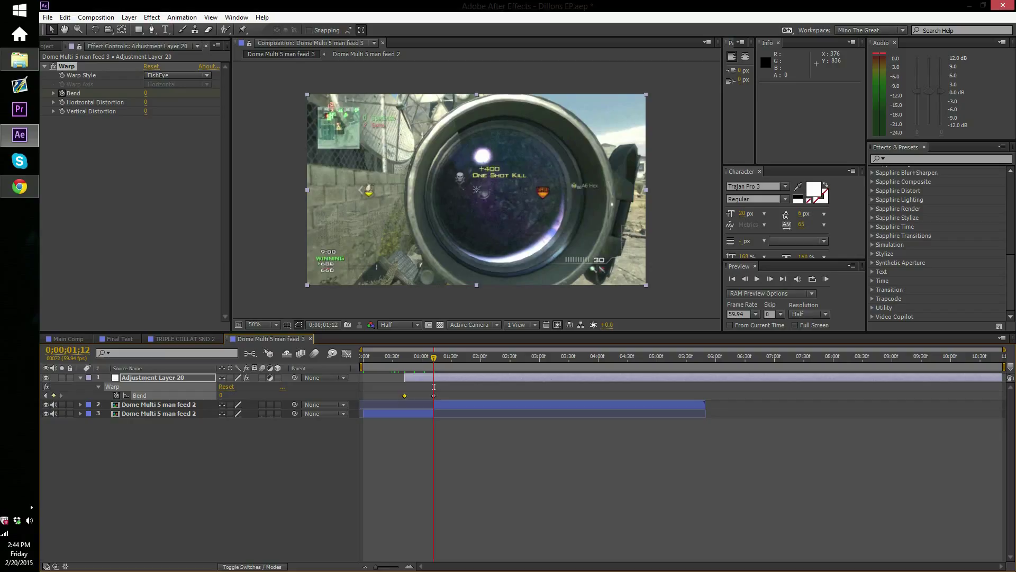
{"action": "key", "text": "Page_Up"}
{"action": "key", "text": "Page_Up"}
{"action": "key", "text": "Page_Up"}
{"action": "key", "text": "Page_Up"}
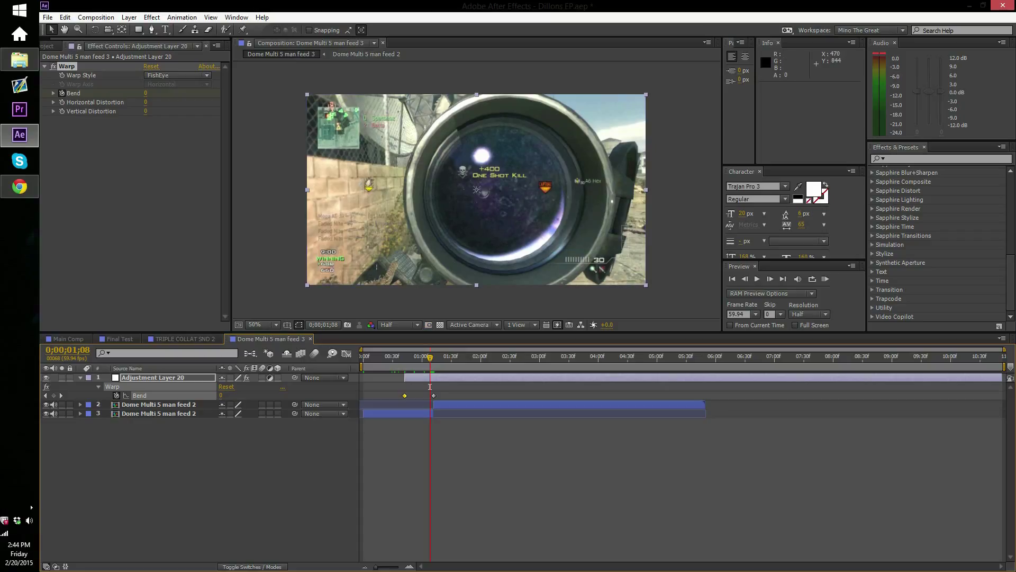
{"action": "left_click", "coordinate": [221, 395]}
{"action": "type", "text": "-50"}
{"action": "key", "text": "Return"}
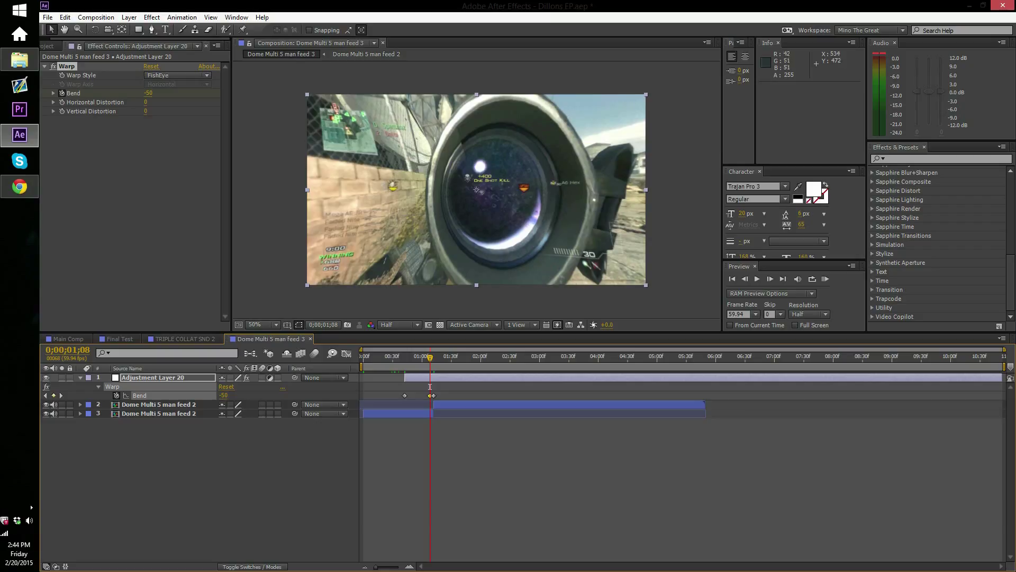
Set the Bend keyframe at the clip split, 0;00;01;12, to -100
{"action": "left_click_drag", "start_coordinate": [429, 386], "coordinate": [433, 386]}
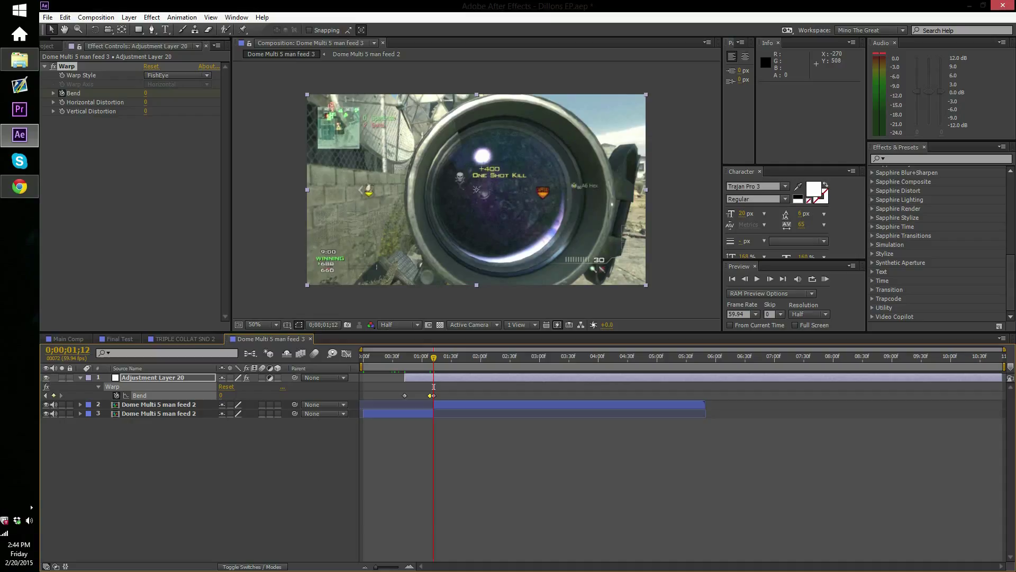
{"action": "left_click", "coordinate": [433, 386]}
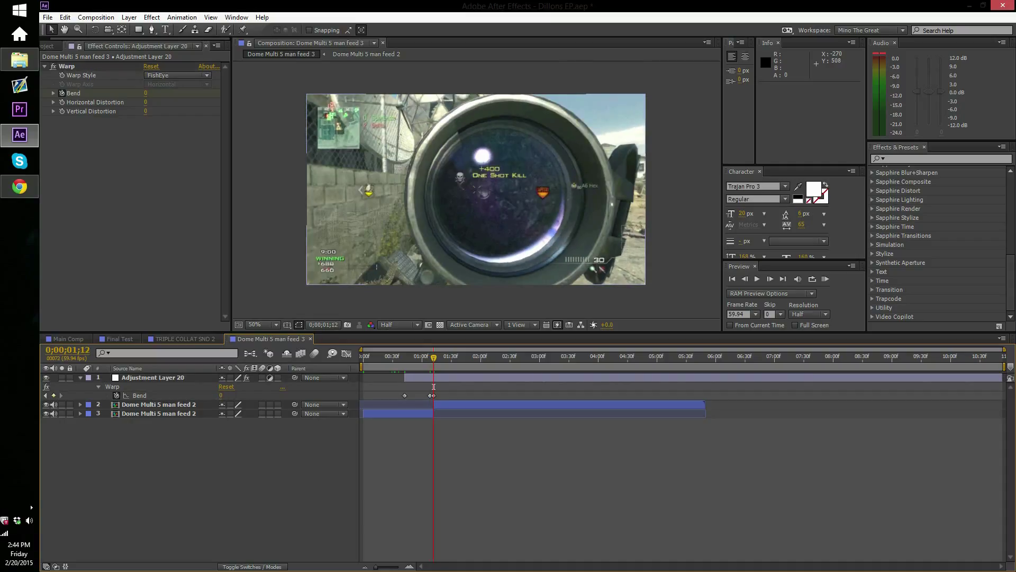
{"action": "left_click", "coordinate": [221, 395]}
{"action": "type", "text": "-100"}
{"action": "key", "text": "Return"}
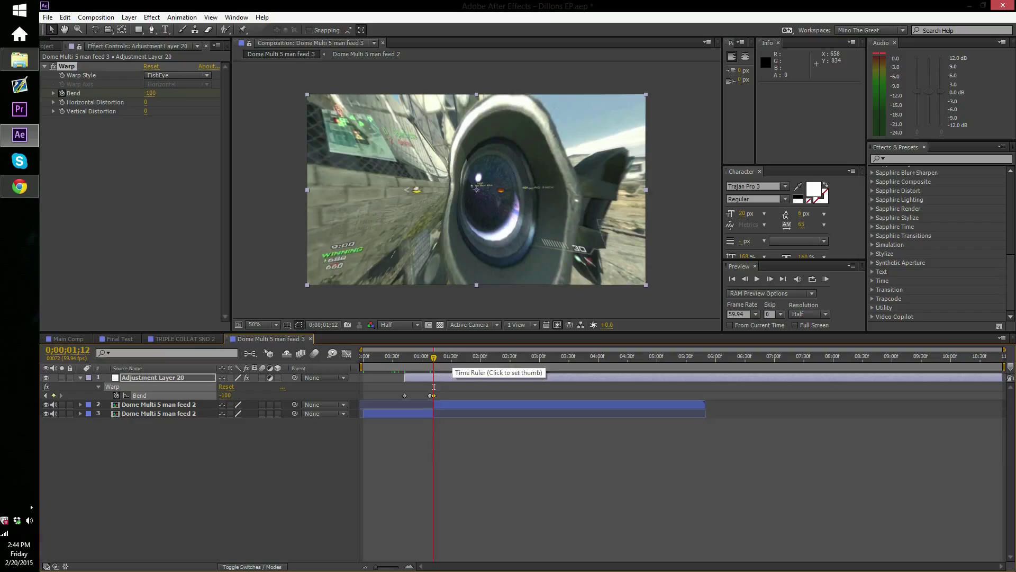
Add a Bend keyframe at 0;00;01;16, trying -10 before settling on -20
{"action": "left_click_drag", "start_coordinate": [433, 387], "coordinate": [437, 386]}
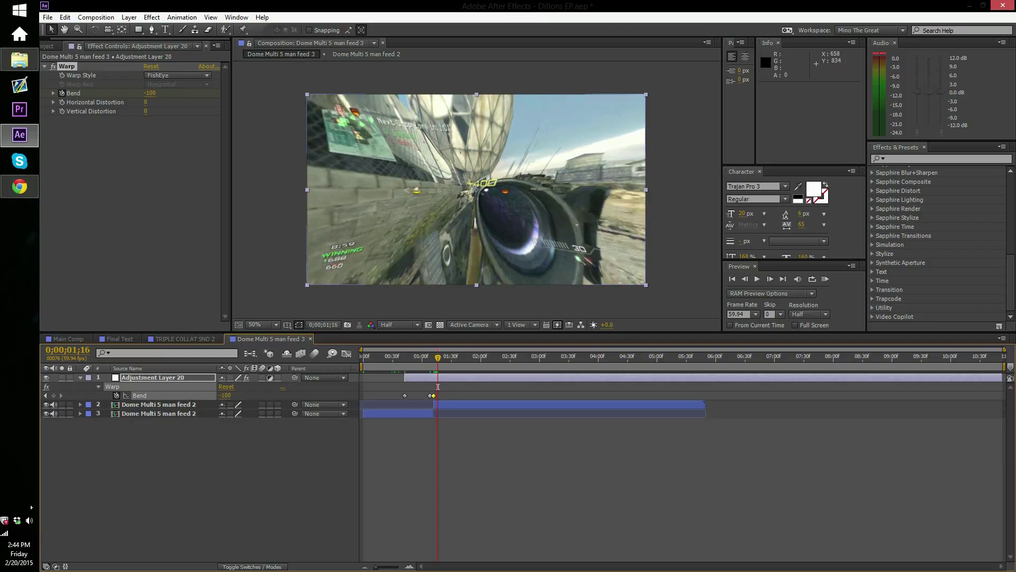
{"action": "left_click", "coordinate": [225, 395]}
{"action": "type", "text": "-10"}
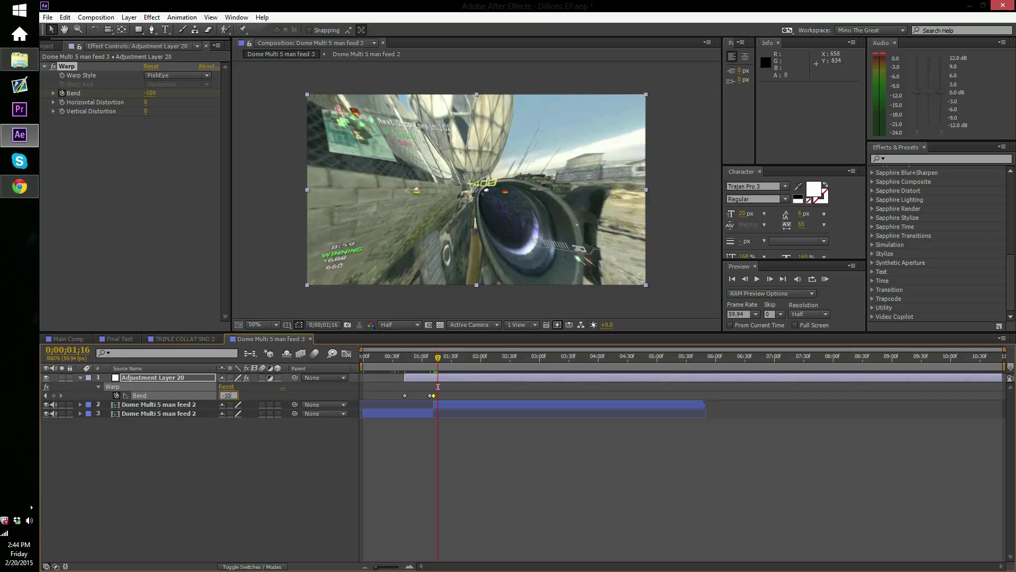
{"action": "key", "text": "Return"}
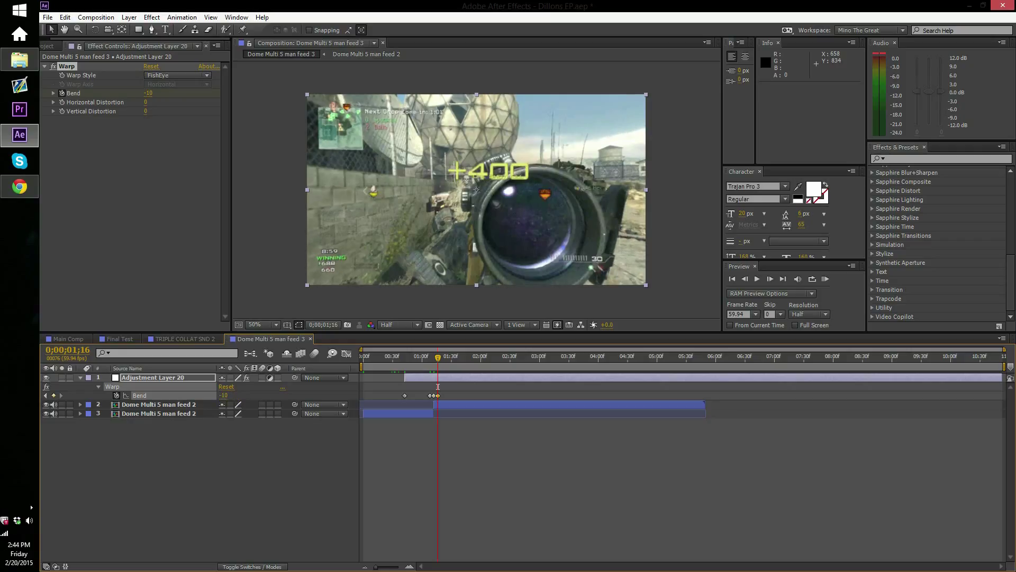
{"action": "key", "text": "Tab"}
{"action": "type", "text": "-20"}
{"action": "key", "text": "Return"}
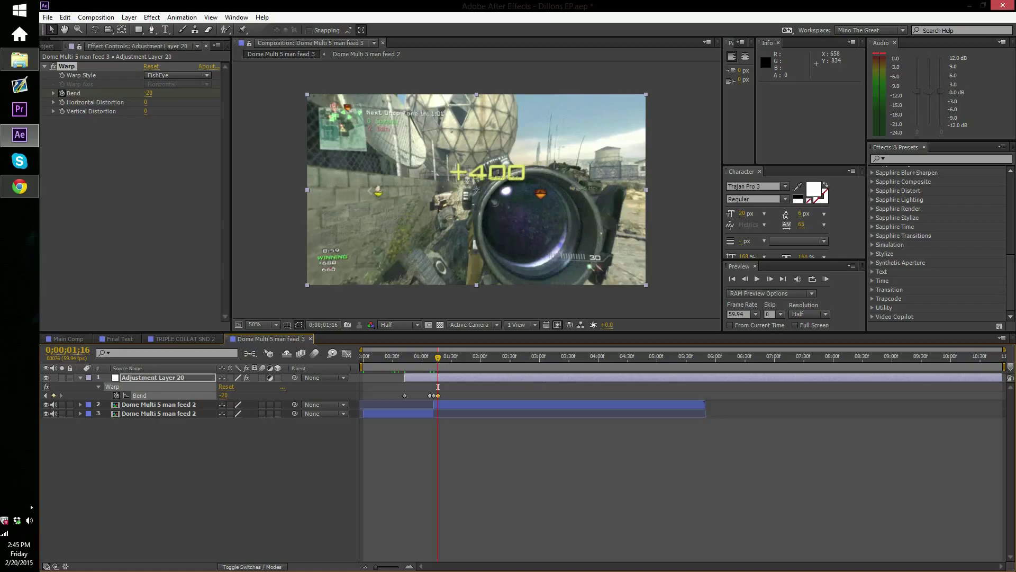
Move the playhead to 0;00;02;06
{"action": "left_click_drag", "start_coordinate": [438, 386], "coordinate": [487, 386]}
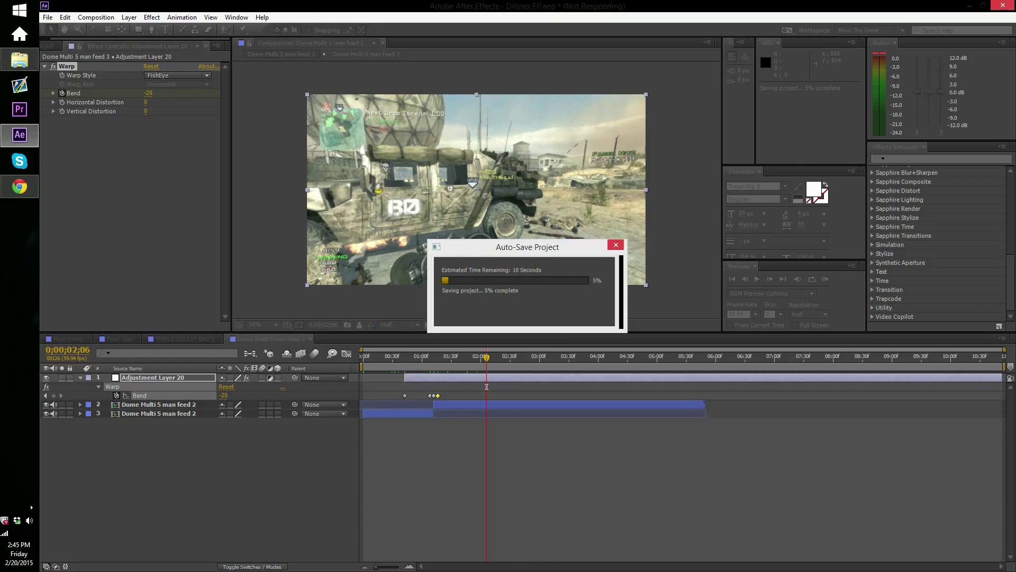
{"action": "key", "text": "alt+Tab"}
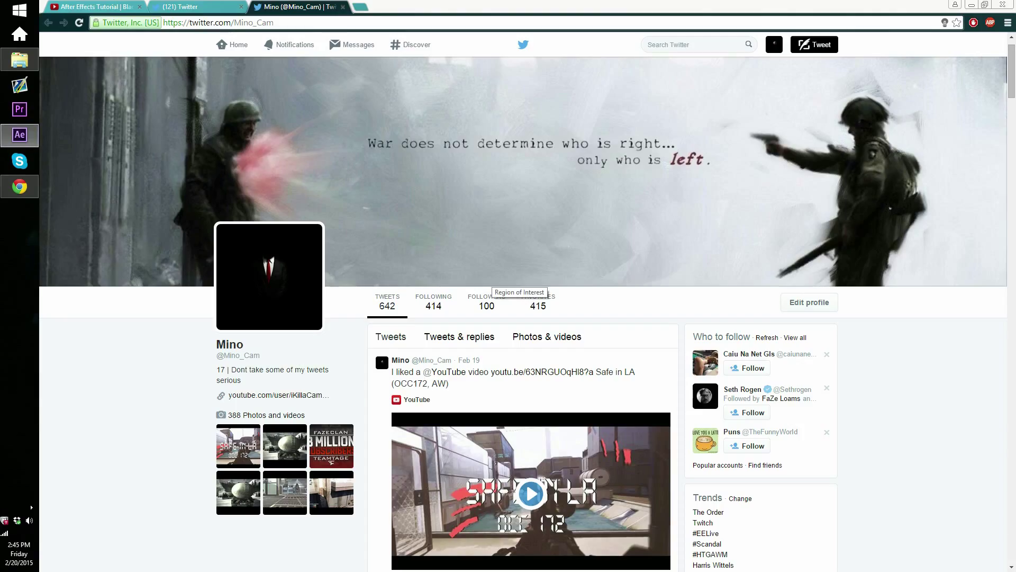
{"action": "mouse_move", "coordinate": [19, 135]}
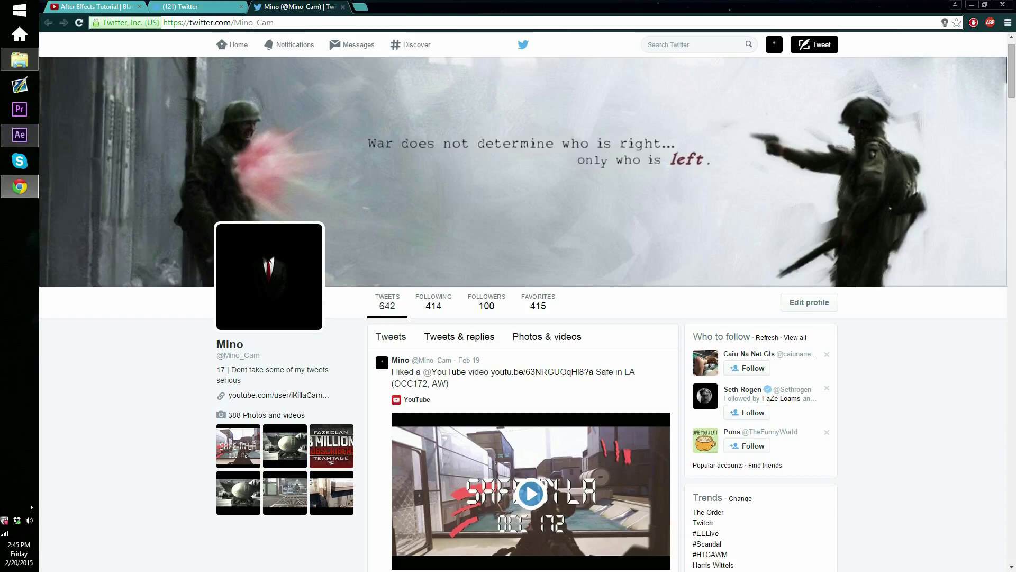
{"action": "left_click", "coordinate": [972, 5]}
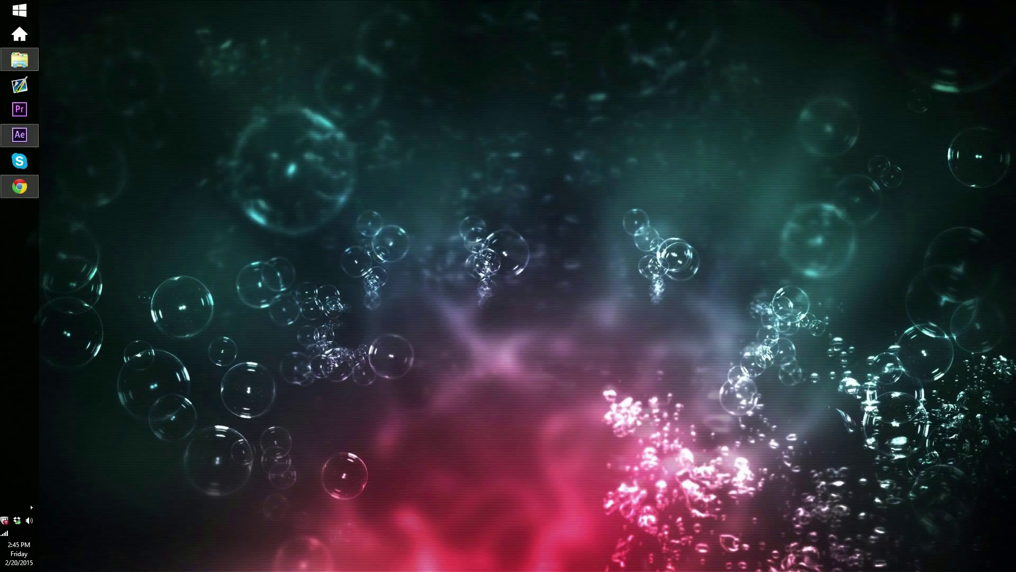
{"action": "left_click", "coordinate": [19, 135]}
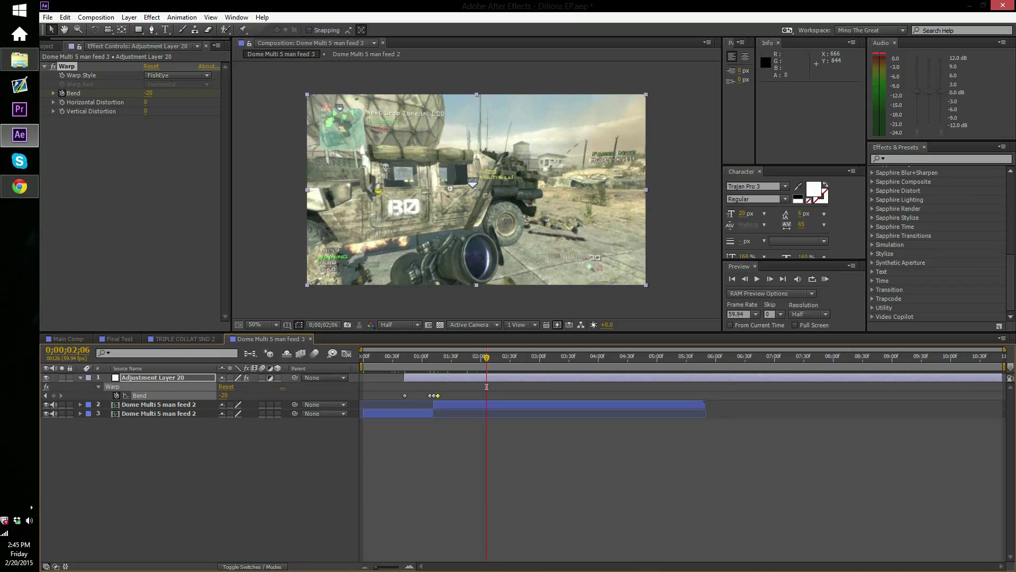
Add a Bend keyframe of 0 at the playhead to end the warp
{"action": "left_click", "coordinate": [223, 395]}
{"action": "type", "text": "0"}
{"action": "key", "text": "Return"}
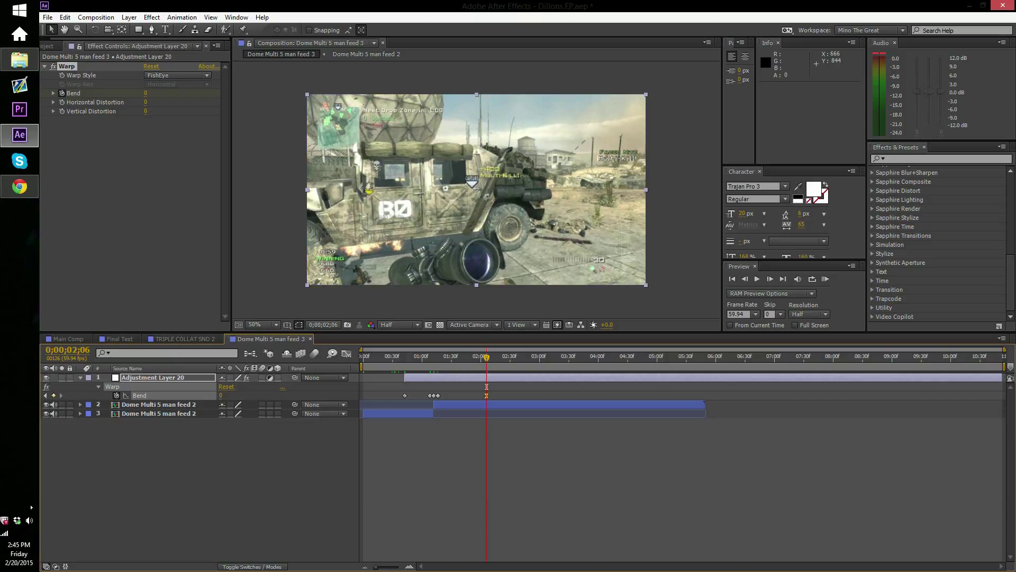
Ease the Bend keyframe of -100 at the clip split and end the work area at 0;00;02;11
{"action": "left_click", "coordinate": [433, 395]}
{"action": "key", "text": "Page_Down"}
{"action": "key", "text": "Page_Down"}
{"action": "key", "text": "Page_Down"}
{"action": "key", "text": "Page_Down"}
{"action": "key", "text": "Page_Down"}
Play a RAM preview of the work area to check the warp effect, and stop it
{"action": "key", "text": "KP_0"}
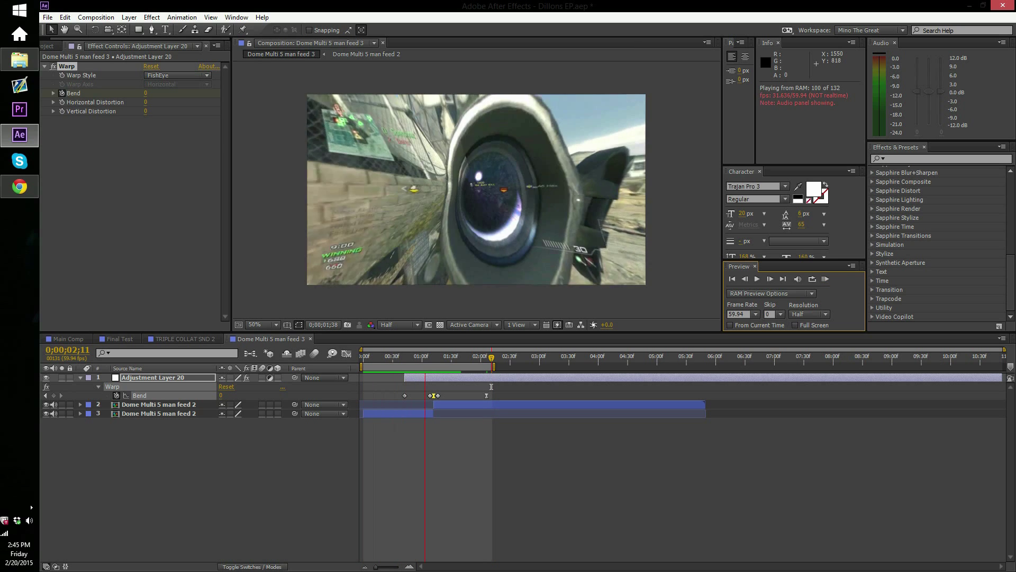
{"action": "key", "text": "space"}
{"action": "key", "text": "space"}
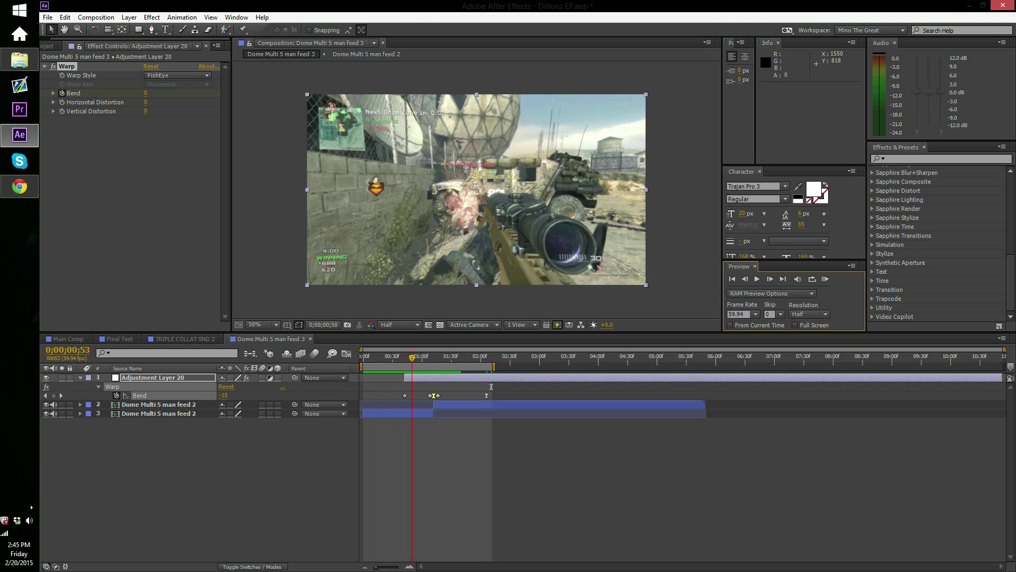
Step back and forth through the frames around the clip split to examine the Bend warp, stopping at 0;00;01;12
{"action": "key", "text": "Page_Up"}
{"action": "key", "text": "Page_Up"}
{"action": "key", "text": "Page_Up"}
{"action": "key", "text": "Page_Up"}
{"action": "key", "text": "Page_Up"}
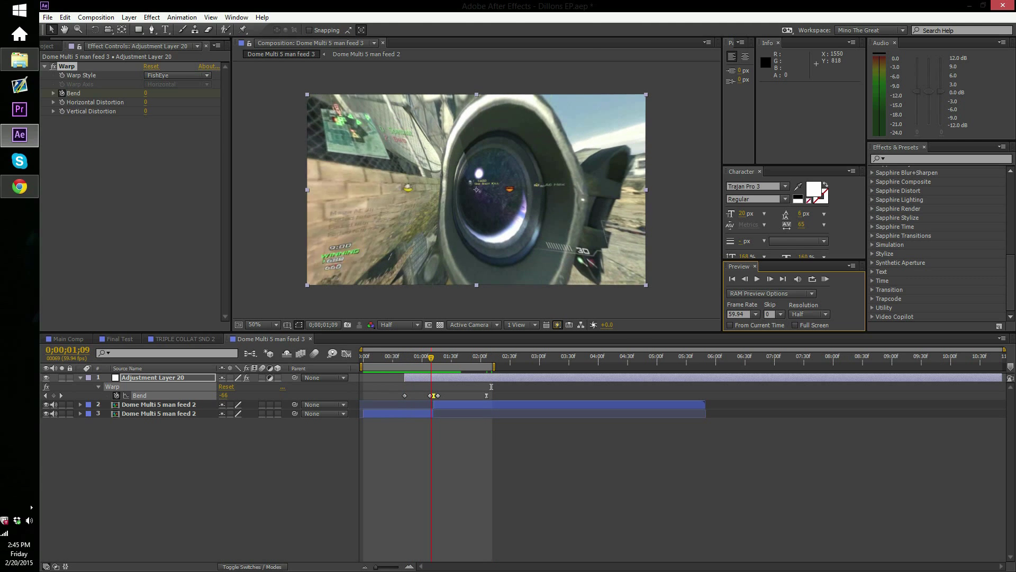
{"action": "key", "text": "Page_Down"}
{"action": "key", "text": "Page_Down"}
{"action": "key", "text": "Page_Down"}
{"action": "key", "text": "Page_Down"}
{"action": "key", "text": "Page_Down"}
{"action": "key", "text": "Page_Down"}
{"action": "key", "text": "Page_Down"}
{"action": "key", "text": "Page_Up"}
{"action": "key", "text": "Page_Up"}
{"action": "key", "text": "Page_Up"}
{"action": "key", "text": "Page_Up"}
{"action": "key", "text": "Page_Up"}
{"action": "key", "text": "Page_Up"}
{"action": "key", "text": "Page_Up"}
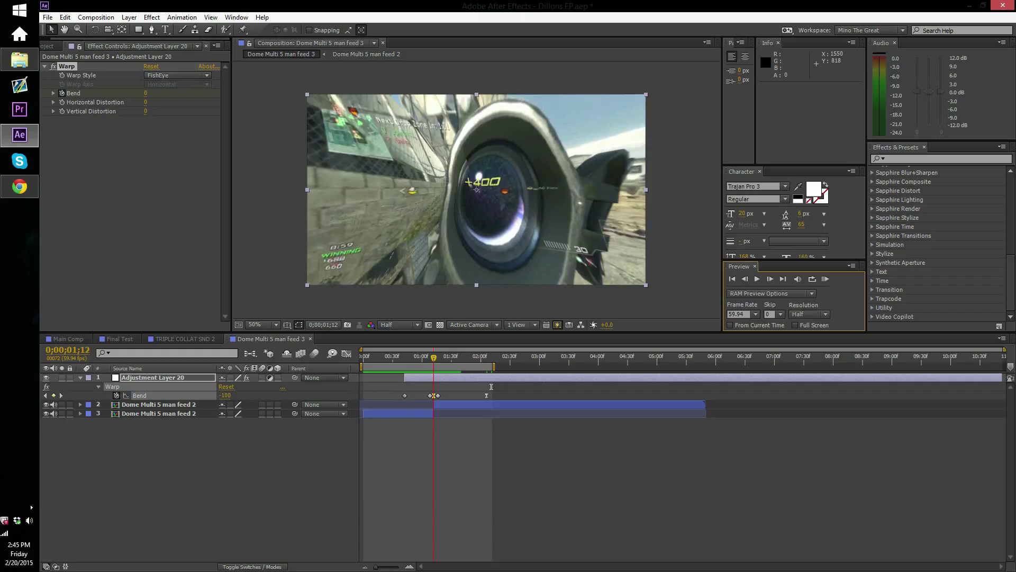
{"action": "key", "text": "Page_Down"}
{"action": "key", "text": "Page_Down"}
{"action": "key", "text": "Page_Down"}
{"action": "key", "text": "Page_Down"}
{"action": "key", "text": "Page_Down"}
{"action": "key", "text": "Page_Down"}
{"action": "key", "text": "Page_Down"}
{"action": "key", "text": "Page_Down"}
{"action": "key", "text": "Page_Down"}
{"action": "key", "text": "Page_Down"}
{"action": "key", "text": "Page_Up"}
{"action": "key", "text": "Page_Up"}
{"action": "key", "text": "Page_Up"}
{"action": "key", "text": "Page_Up"}
{"action": "key", "text": "Page_Up"}
{"action": "key", "text": "Page_Up"}
{"action": "key", "text": "Page_Up"}
{"action": "key", "text": "Page_Up"}
{"action": "key", "text": "Page_Up"}
{"action": "key", "text": "Page_Up"}
{"action": "key", "text": "Page_Up"}
{"action": "key", "text": "Page_Up"}
{"action": "key", "text": "Page_Up"}
{"action": "key", "text": "Page_Up"}
{"action": "key", "text": "Page_Up"}
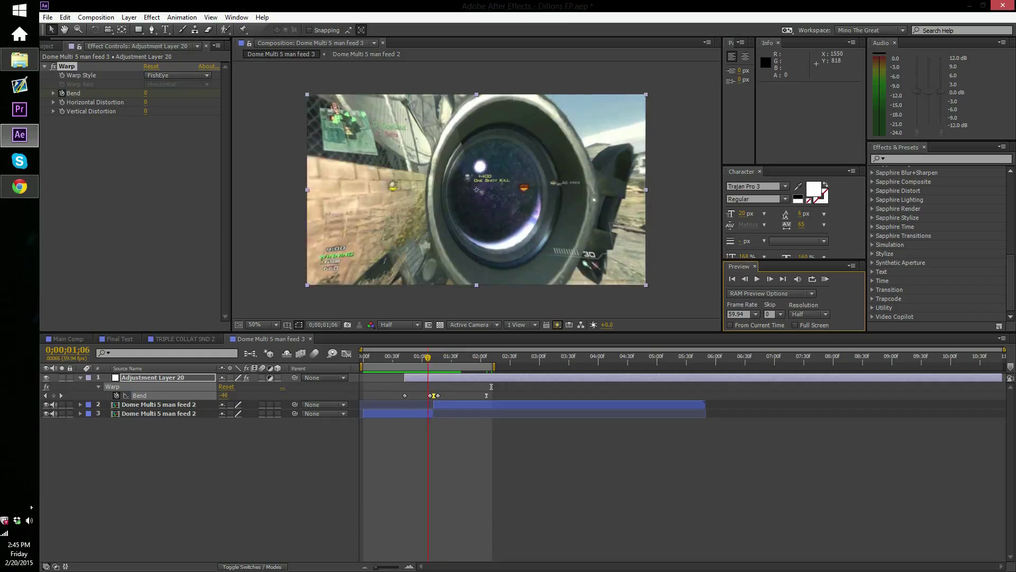
{"action": "key", "text": "Page_Down"}
{"action": "key", "text": "Page_Down"}
{"action": "key", "text": "Page_Down"}
{"action": "key", "text": "Page_Down"}
{"action": "key", "text": "Page_Down"}
{"action": "key", "text": "Page_Down"}
{"action": "key", "text": "Page_Down"}
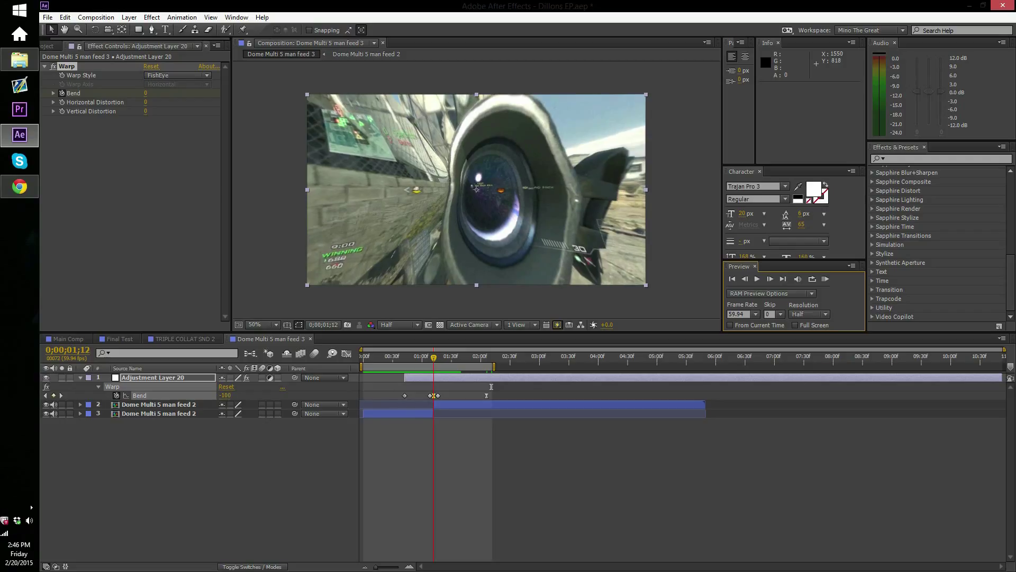
Select the Dome Multi 5 man feed 2 layer that starts at the split
{"action": "left_click", "coordinate": [433, 387]}
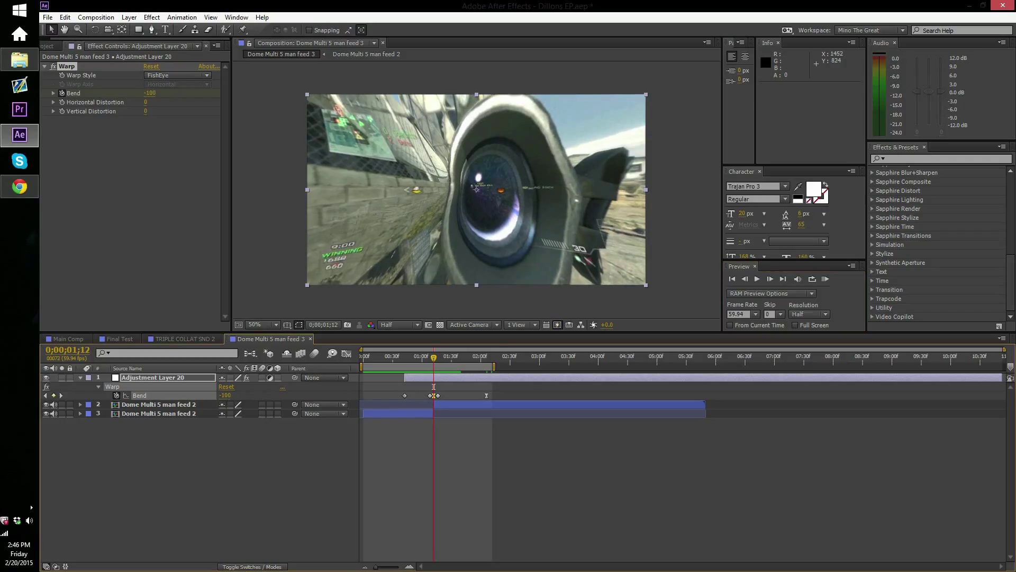
{"action": "left_click", "coordinate": [159, 413]}
{"action": "left_click", "coordinate": [158, 404]}
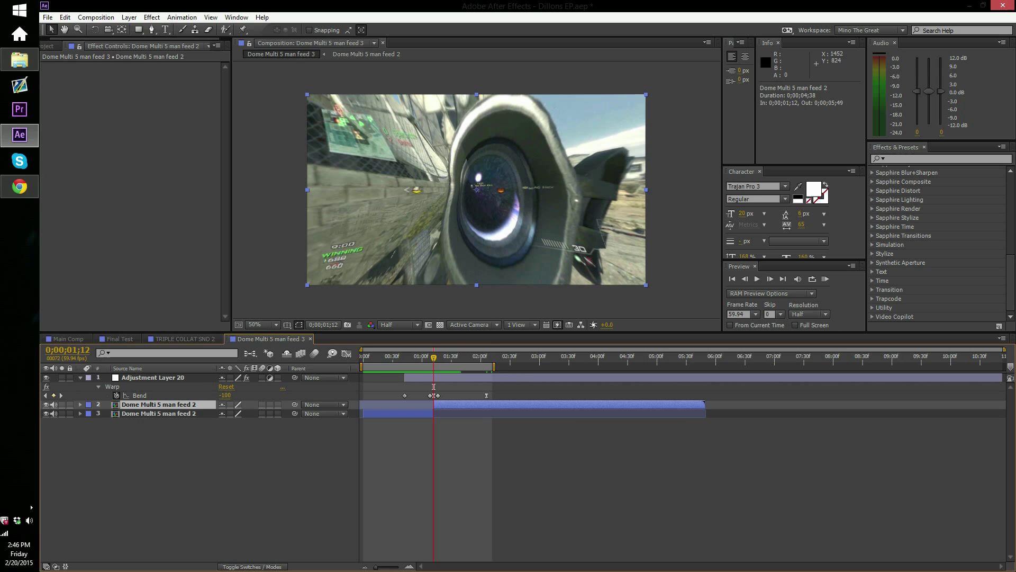
Switch to Main Comp and step through the Warp Shot frames around the cut, stopping at 0;00;38;09
{"action": "key", "text": "Page_Down"}
{"action": "key", "text": "Page_Down"}
{"action": "key", "text": "Page_Down"}
{"action": "key", "text": "Page_Down"}
{"action": "key", "text": "Page_Down"}
{"action": "key", "text": "Page_Down"}
{"action": "key", "text": "Page_Down"}
{"action": "key", "text": "Page_Down"}
{"action": "key", "text": "Page_Down"}
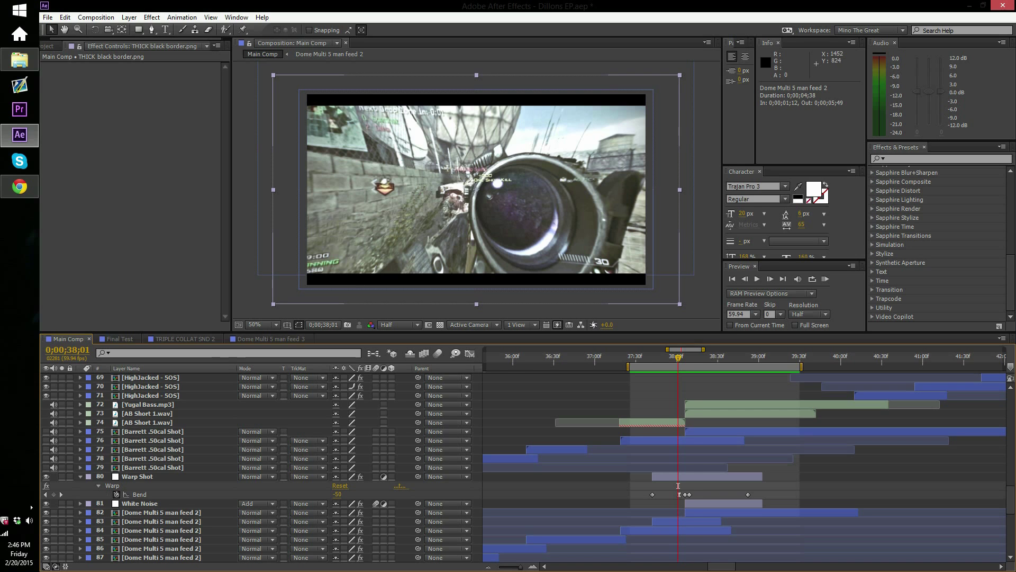
{"action": "key", "text": "shift+Page_Down"}
{"action": "key", "text": "Page_Down"}
{"action": "key", "text": "Page_Down"}
{"action": "key", "text": "Page_Down"}
{"action": "key", "text": "Page_Down"}
{"action": "key", "text": "Page_Down"}
{"action": "key", "text": "Page_Down"}
{"action": "key", "text": "Page_Down"}
{"action": "key", "text": "Page_Down"}
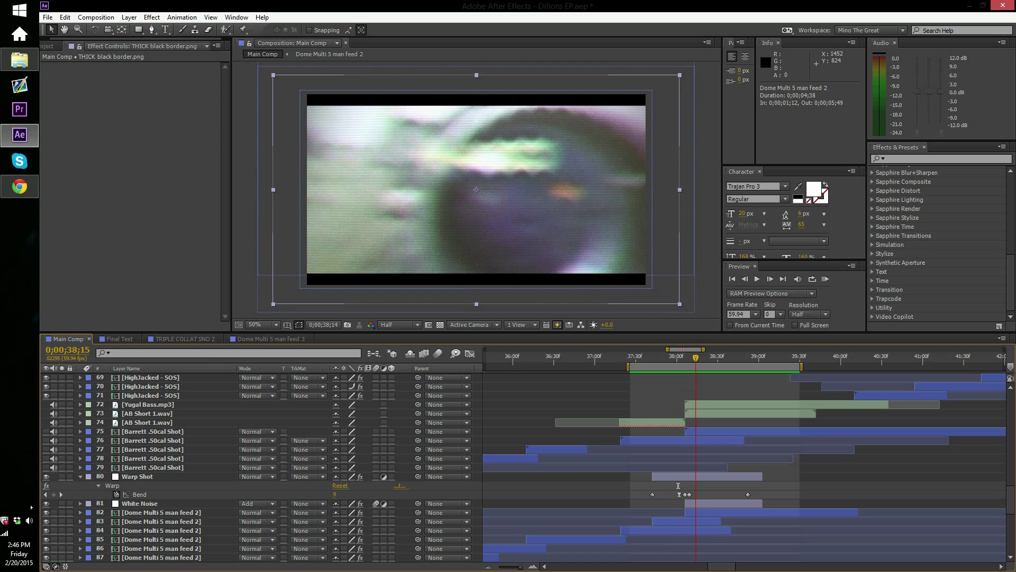
{"action": "key", "text": "Page_Up"}
{"action": "key", "text": "Page_Up"}
{"action": "key", "text": "Page_Up"}
{"action": "key", "text": "Page_Up"}
{"action": "key", "text": "Page_Up"}
{"action": "key", "text": "Page_Up"}
{"action": "key", "text": "Page_Up"}
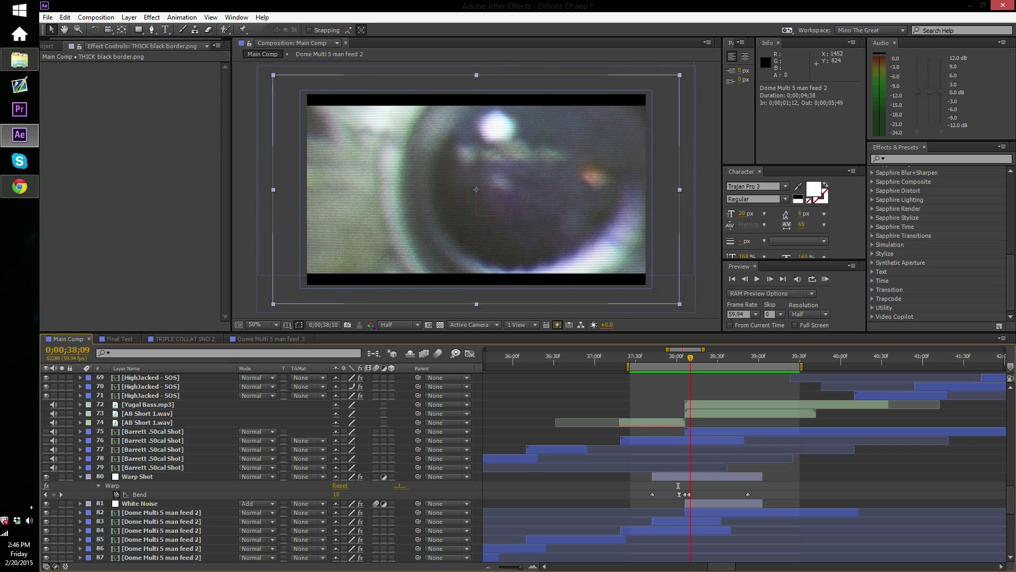
{"action": "key", "text": "Page_Up"}
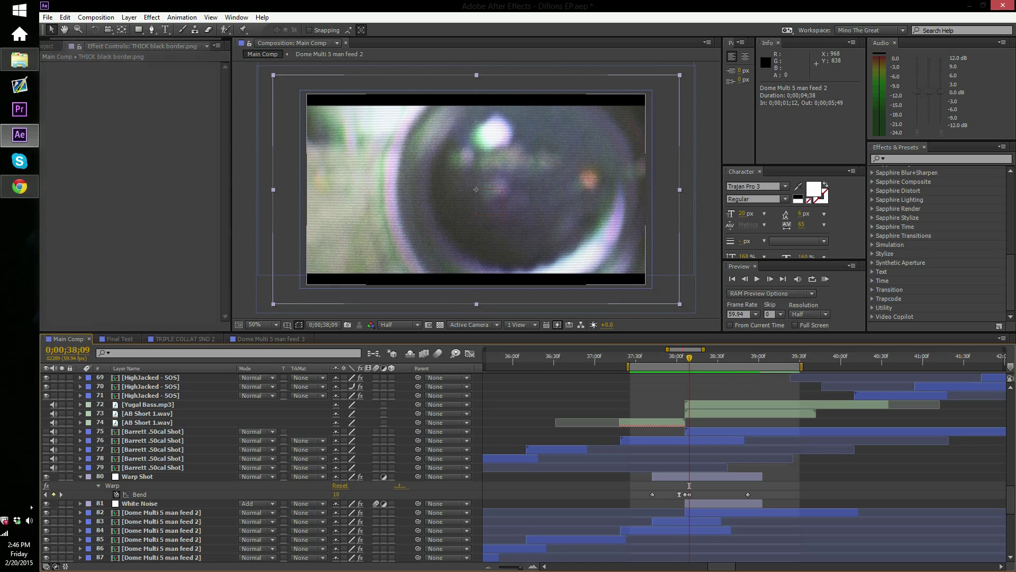
Select the White Noise layer, then layer 78, and examine the noise frames up to 0;00;38;21
{"action": "left_click", "coordinate": [712, 503]}
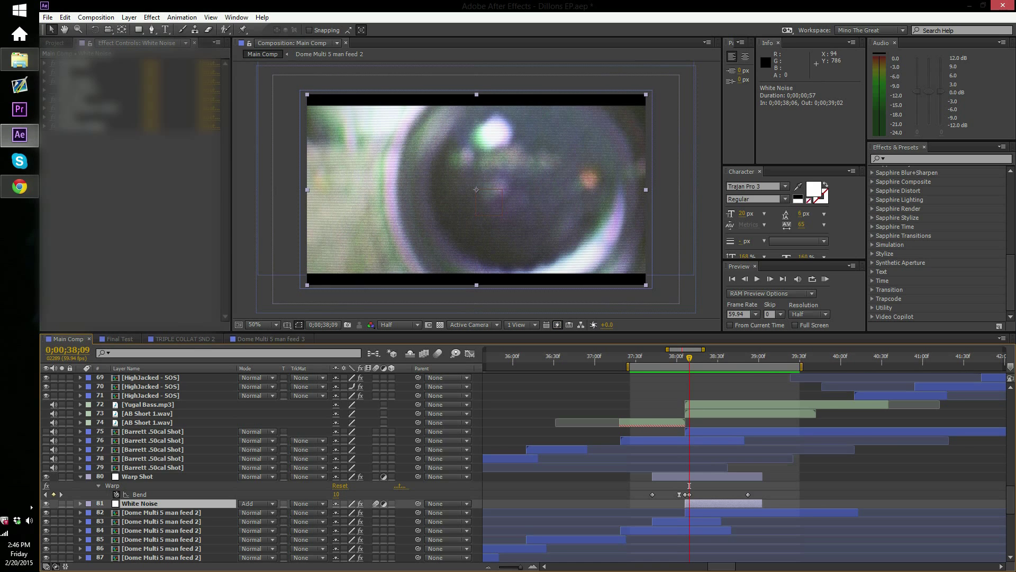
{"action": "key", "text": "KP_7"}
{"action": "key", "text": "KP_8"}
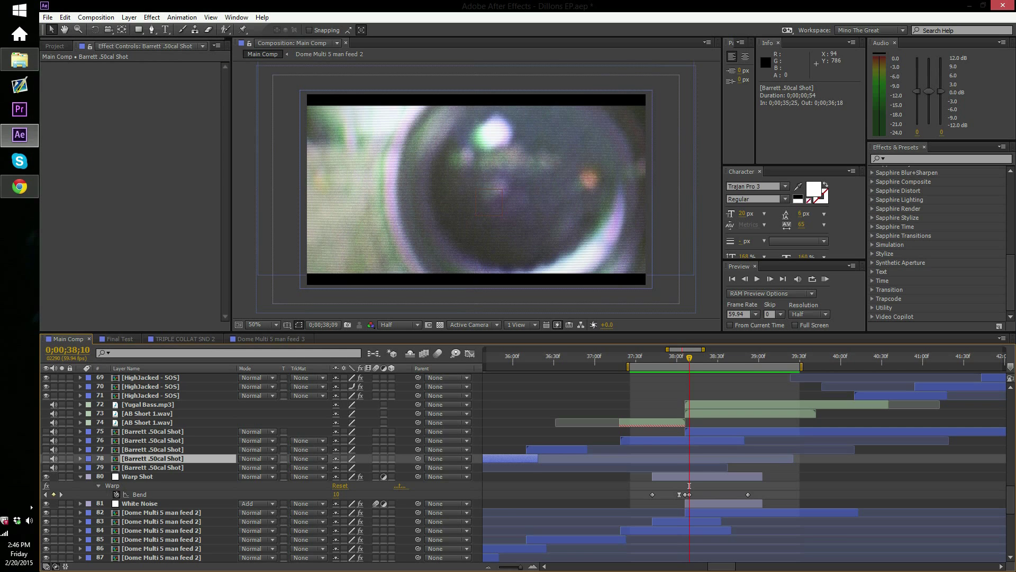
{"action": "key", "text": "Page_Down"}
{"action": "key", "text": "Page_Down"}
{"action": "key", "text": "Page_Down"}
{"action": "key", "text": "Page_Down"}
{"action": "key", "text": "Page_Down"}
{"action": "key", "text": "Page_Down"}
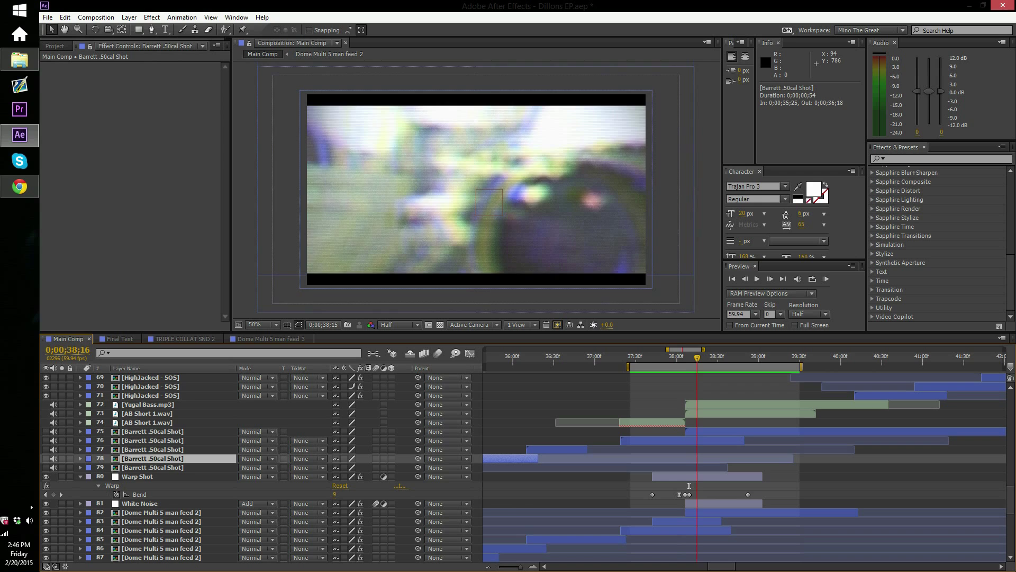
{"action": "key", "text": "Page_Down"}
{"action": "key", "text": "Page_Down"}
{"action": "key", "text": "Page_Down"}
{"action": "key", "text": "Page_Down"}
{"action": "key", "text": "Page_Down"}
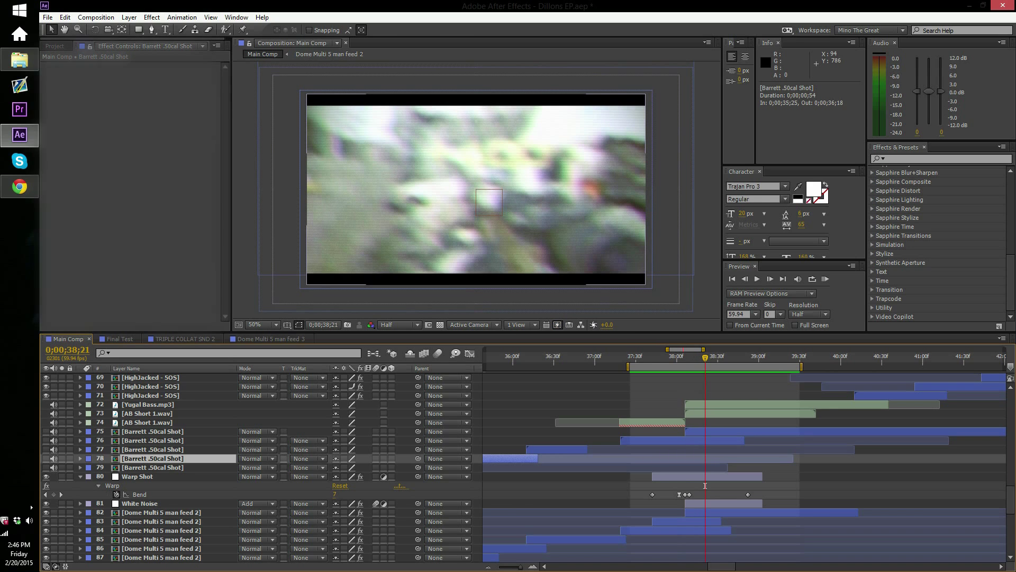
Select the White Noise layer again and advance frame by frame to 0;00;38;26
{"action": "key", "text": "KP_8"}
{"action": "key", "text": "KP_1"}
{"action": "key", "text": "Page_Down"}
{"action": "key", "text": "Page_Down"}
{"action": "key", "text": "Page_Down"}
{"action": "key", "text": "Page_Down"}
{"action": "key", "text": "Page_Down"}
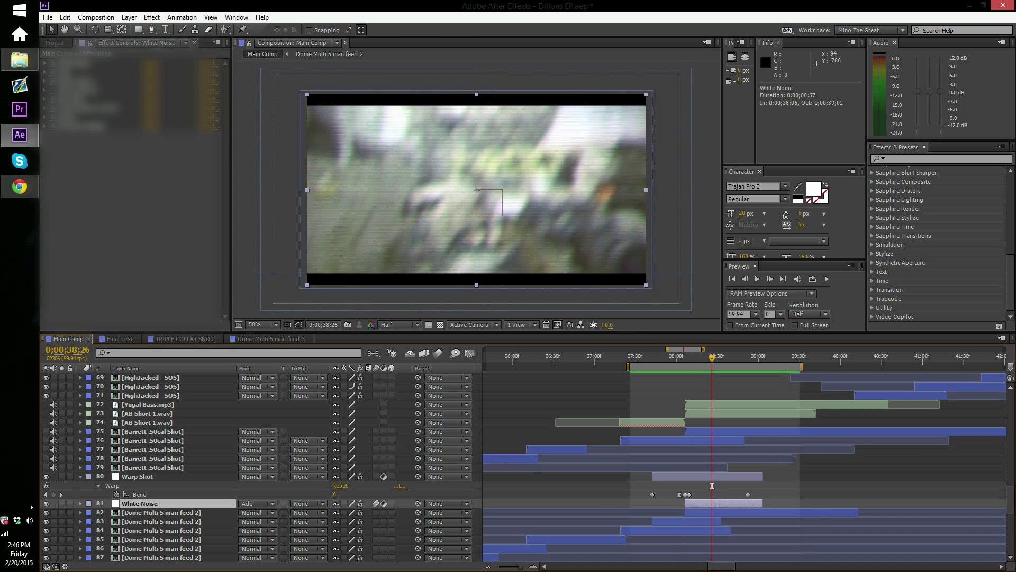
Select layer 79 and step back and forth through the remaining warp and noise frames to examine the finished effect
{"action": "key", "text": "KP_7"}
{"action": "key", "text": "KP_9"}
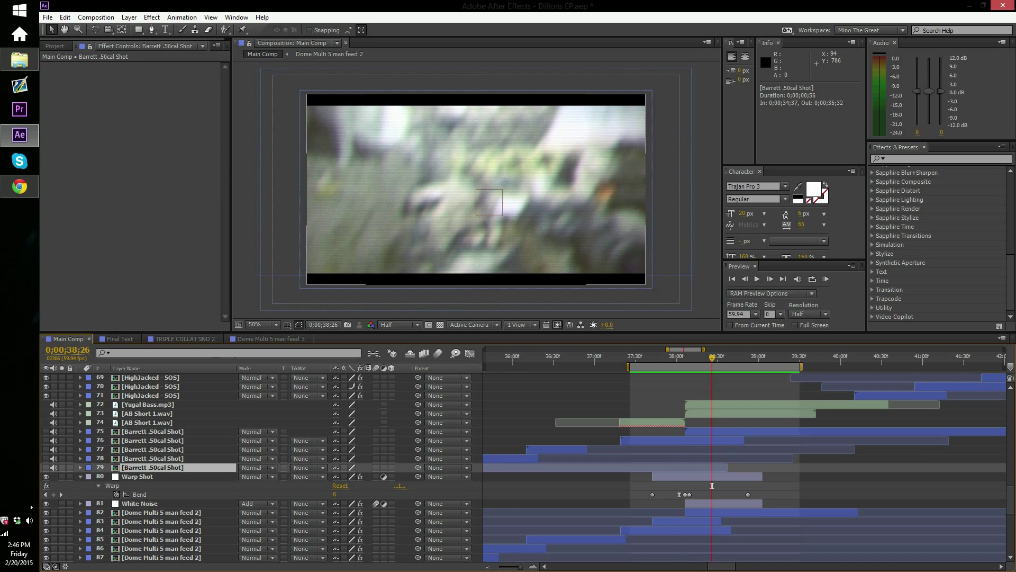
{"action": "key", "text": "Page_Down"}
{"action": "key", "text": "Page_Down"}
{"action": "key", "text": "Page_Down"}
{"action": "key", "text": "Page_Down"}
{"action": "key", "text": "Page_Down"}
{"action": "key", "text": "Page_Down"}
{"action": "key", "text": "Page_Down"}
{"action": "key", "text": "Page_Down"}
{"action": "key", "text": "Page_Down"}
{"action": "key", "text": "Page_Down"}
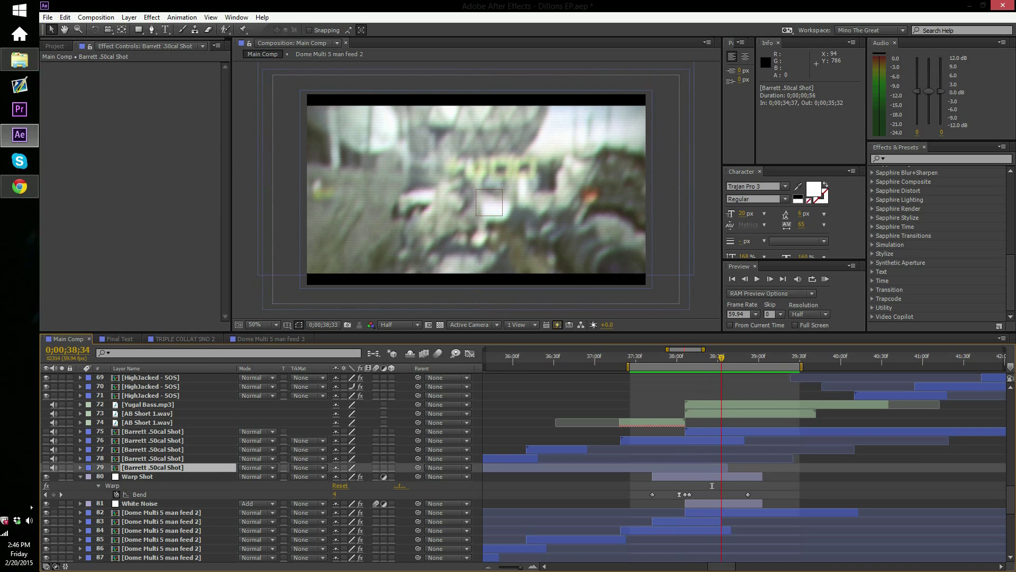
{"action": "key", "text": "Page_Up"}
{"action": "key", "text": "Page_Up"}
{"action": "key", "text": "Page_Up"}
{"action": "key", "text": "Page_Up"}
{"action": "key", "text": "Page_Up"}
{"action": "key", "text": "Page_Up"}
{"action": "key", "text": "Page_Up"}
{"action": "key", "text": "Page_Up"}
{"action": "key", "text": "Page_Up"}
{"action": "key", "text": "Page_Up"}
{"action": "key", "text": "Page_Up"}
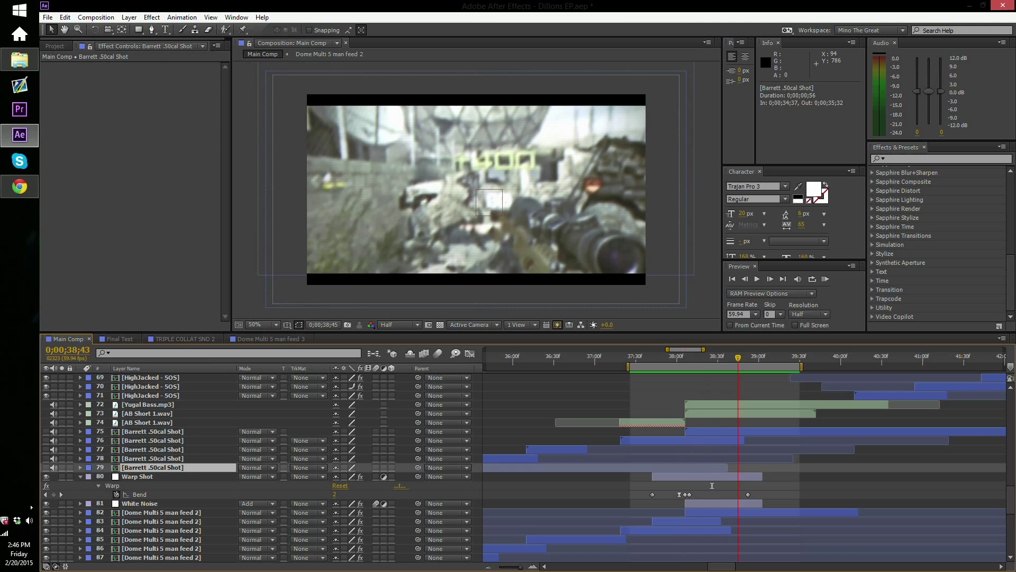
{"action": "key", "text": "Page_Up"}
{"action": "key", "text": "Page_Up"}
{"action": "key", "text": "Page_Up"}
{"action": "key", "text": "Page_Up"}
{"action": "key", "text": "Page_Up"}
{"action": "key", "text": "Page_Up"}
{"action": "key", "text": "Page_Up"}
{"action": "key", "text": "Page_Up"}
{"action": "key", "text": "Page_Up"}
{"action": "key", "text": "Page_Up"}
{"action": "key", "text": "Page_Up"}
{"action": "key", "text": "Page_Up"}
{"action": "key", "text": "Page_Up"}
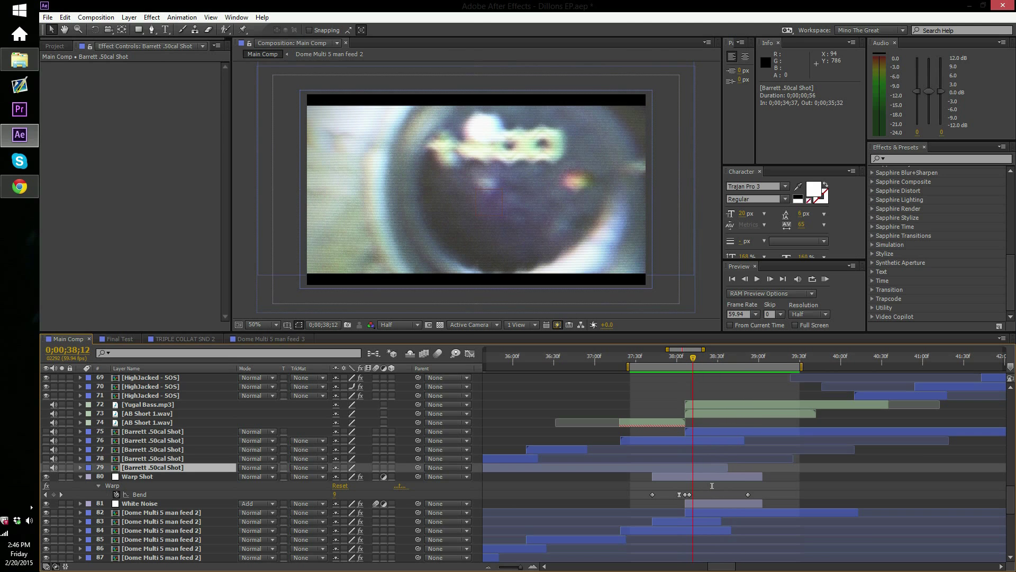
{"action": "key", "text": "Page_Up"}
{"action": "key", "text": "Page_Up"}
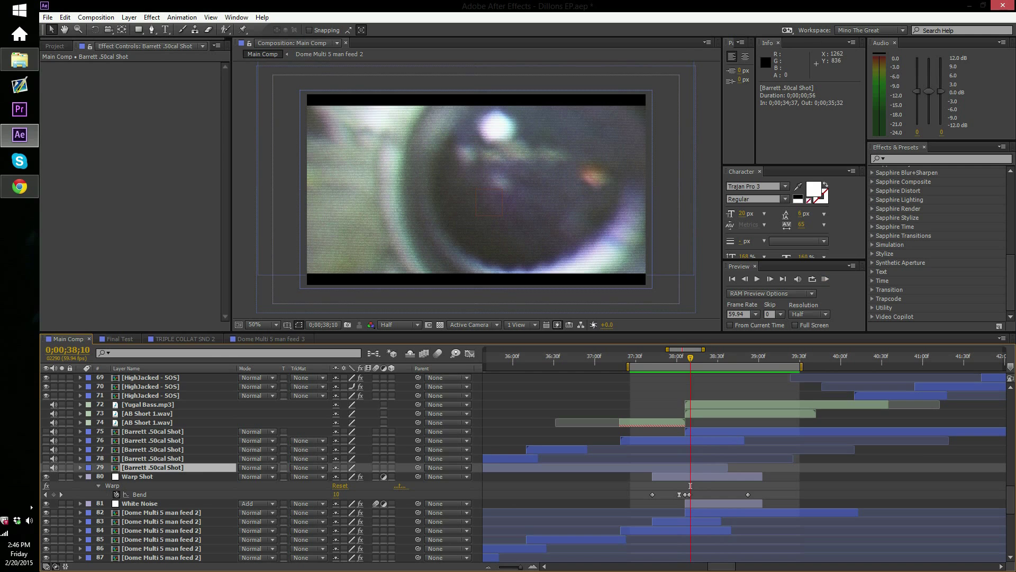
{"action": "key", "text": "Page_Down"}
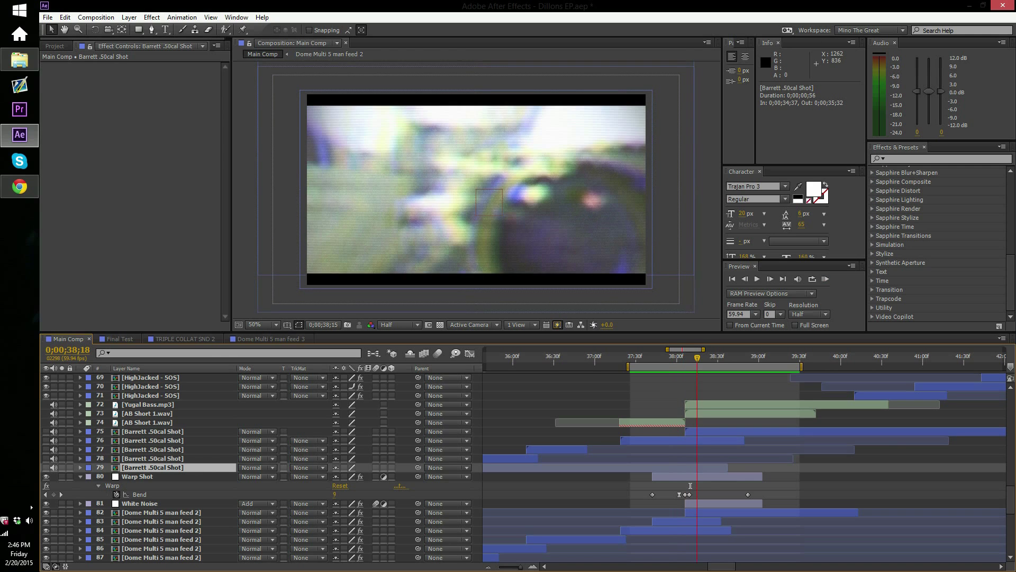
Move the playhead to 0;00;38;01, just before the cut in the Warp Shot
{"action": "key", "text": "Page_Up"}
{"action": "key", "text": "Page_Up"}
{"action": "key", "text": "Page_Up"}
{"action": "key", "text": "Page_Up"}
{"action": "key", "text": "Page_Up"}
{"action": "key", "text": "Page_Up"}
{"action": "key", "text": "Page_Up"}
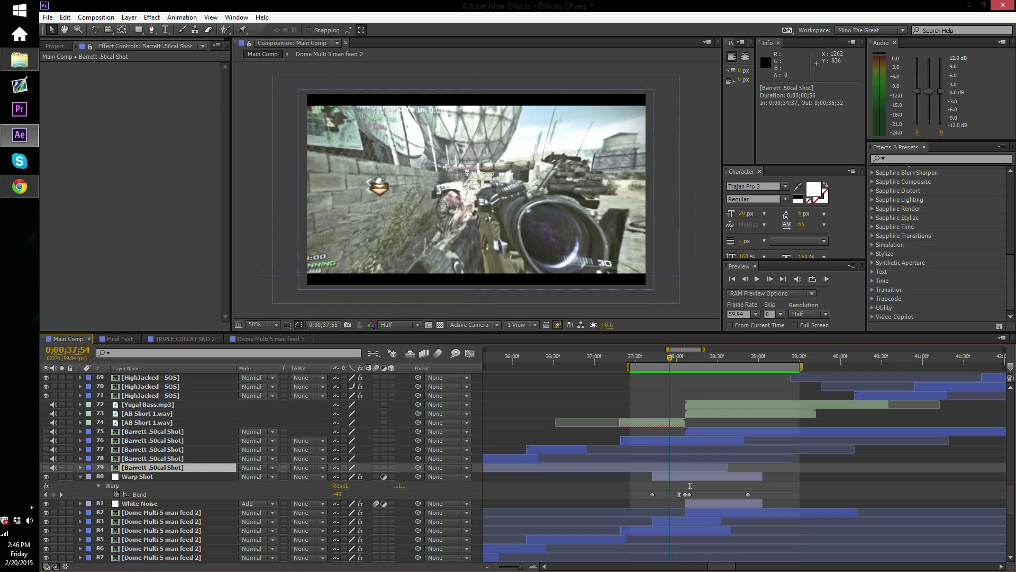
{"action": "left_click_drag", "start_coordinate": [667, 359], "coordinate": [678, 359]}
{"action": "left_click", "coordinate": [20, 553]}
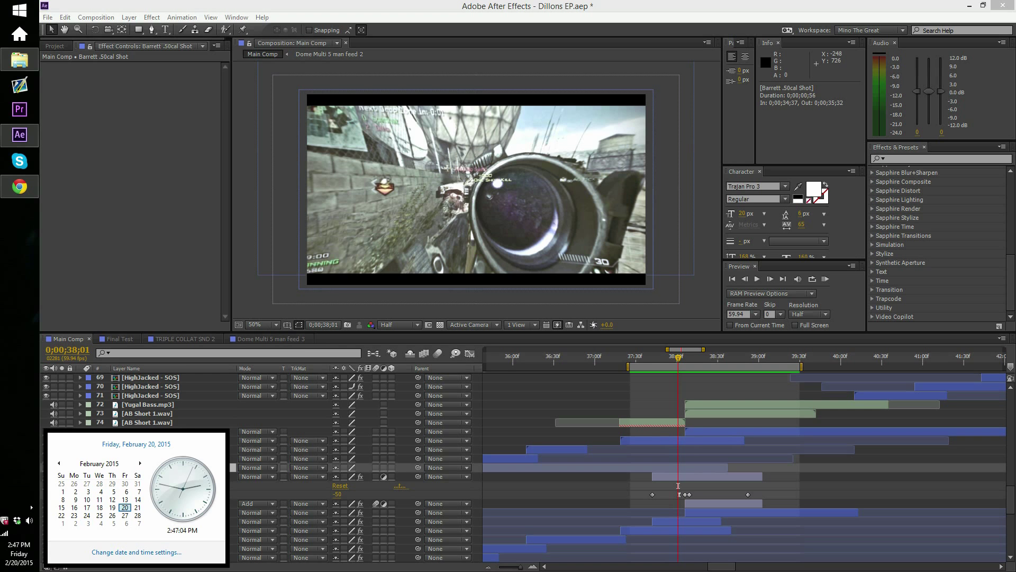
{"action": "left_click", "coordinate": [132, 222]}
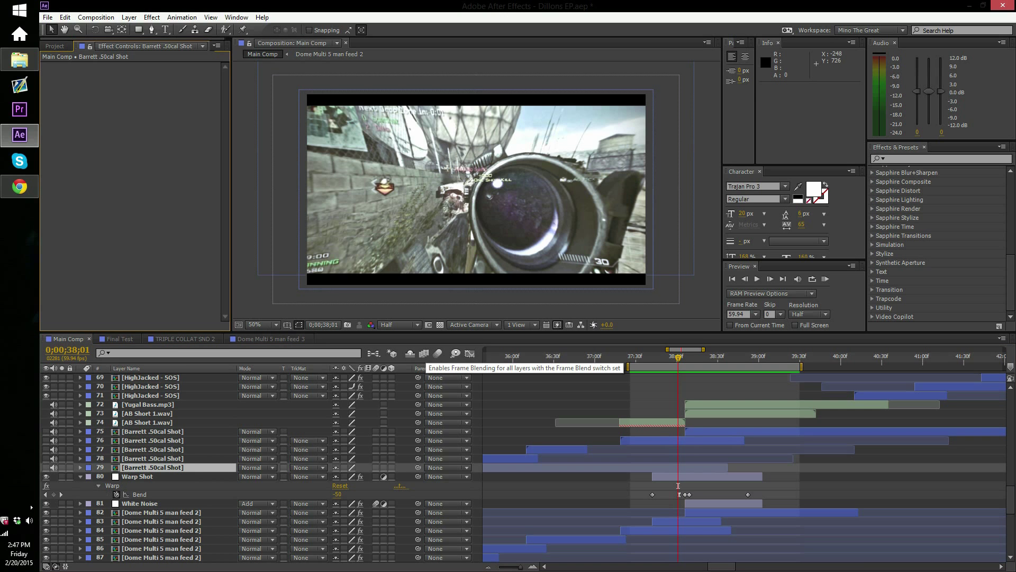